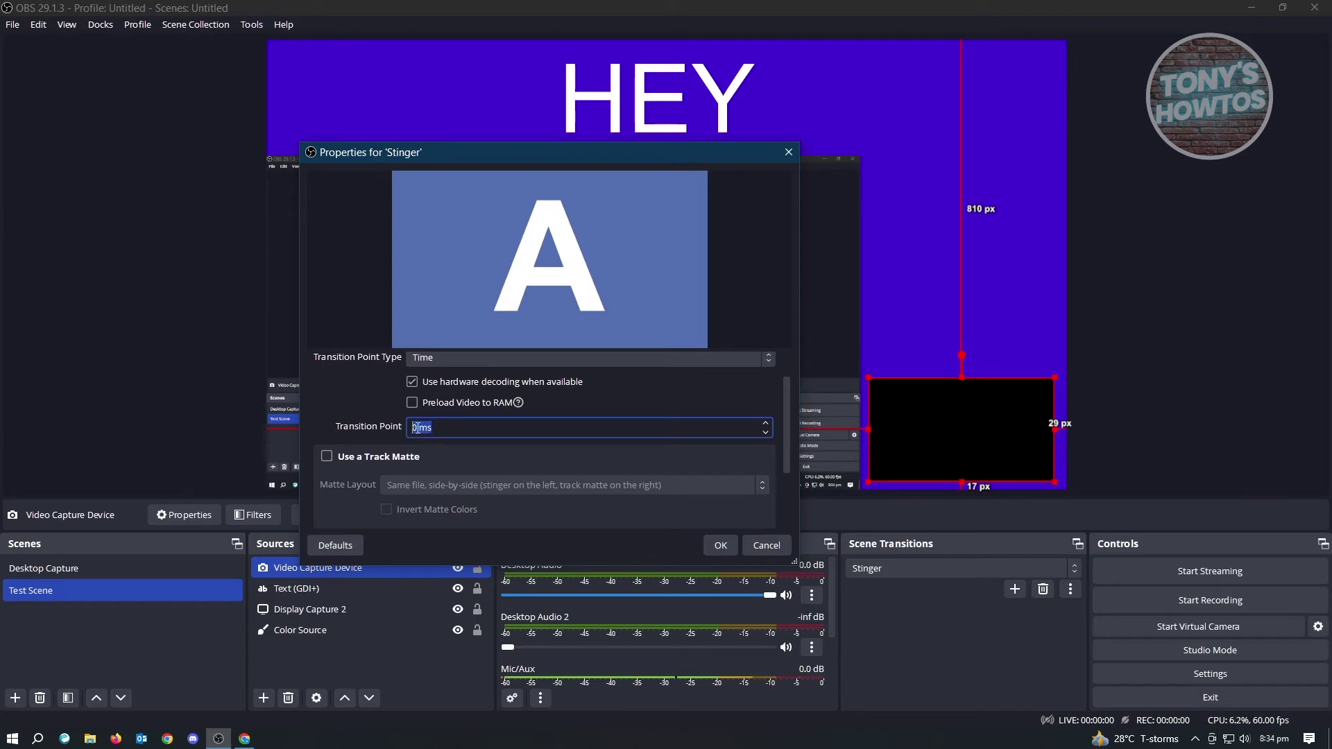
Step: Preview the Stinger transition from its properties and accept the dialog
{"action": "left_click", "coordinate": [411, 436]}
{"action": "scroll", "coordinate": [526, 505], "scroll_direction": "down", "scroll_amount": 2}
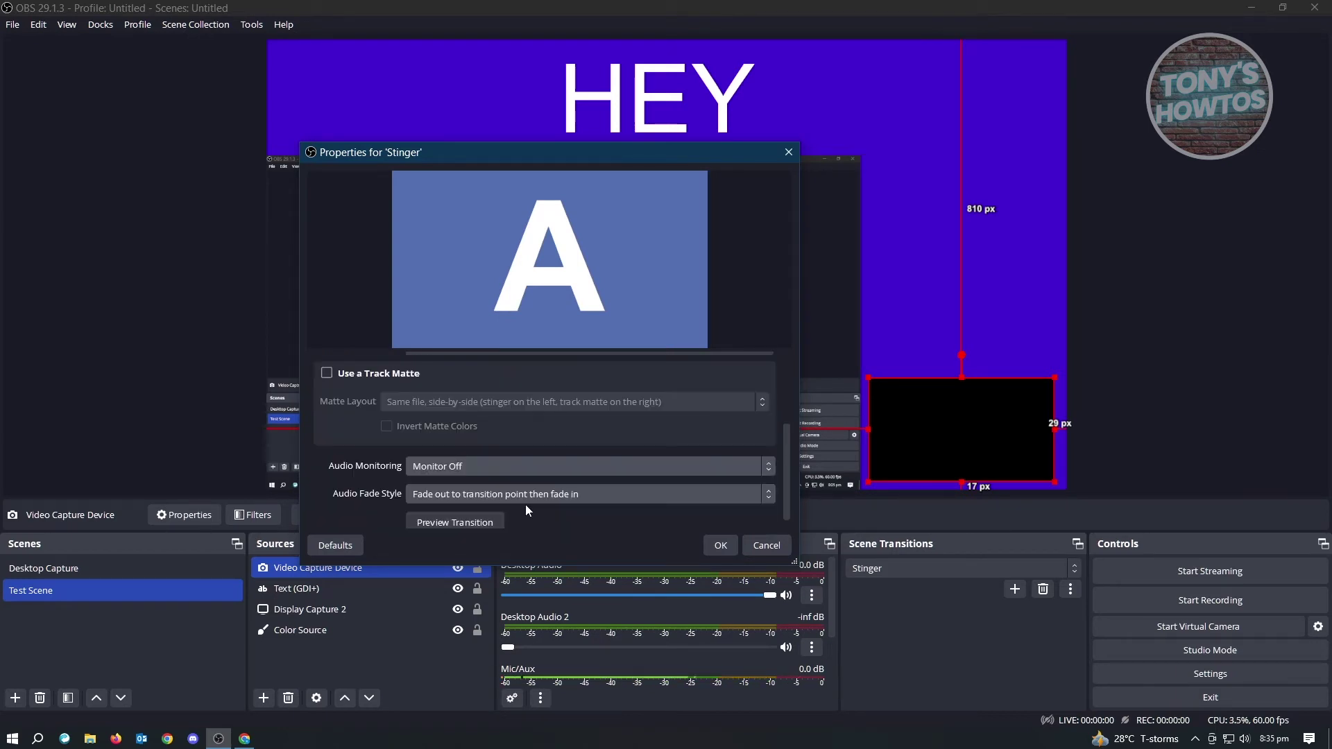
{"action": "scroll", "coordinate": [590, 432], "scroll_direction": "down", "scroll_amount": 1}
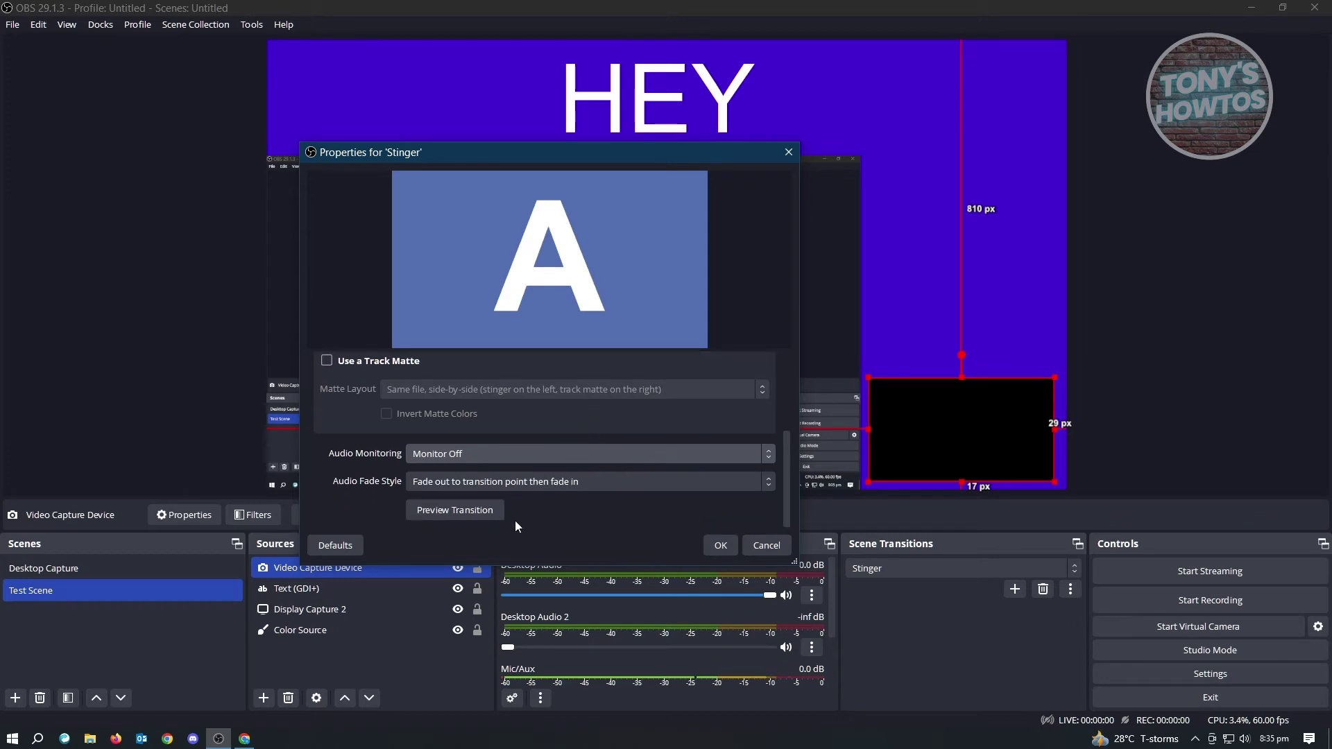
{"action": "left_click", "coordinate": [460, 512]}
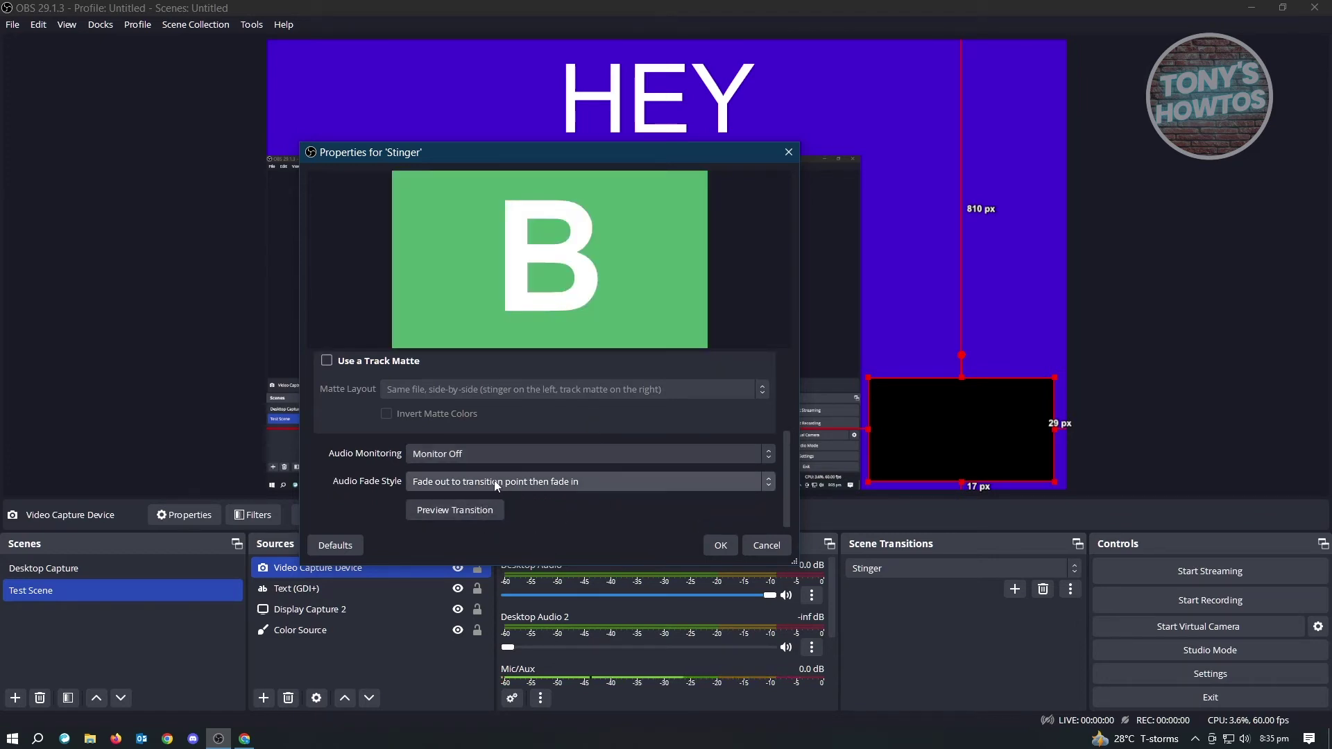
{"action": "left_click", "coordinate": [721, 546]}
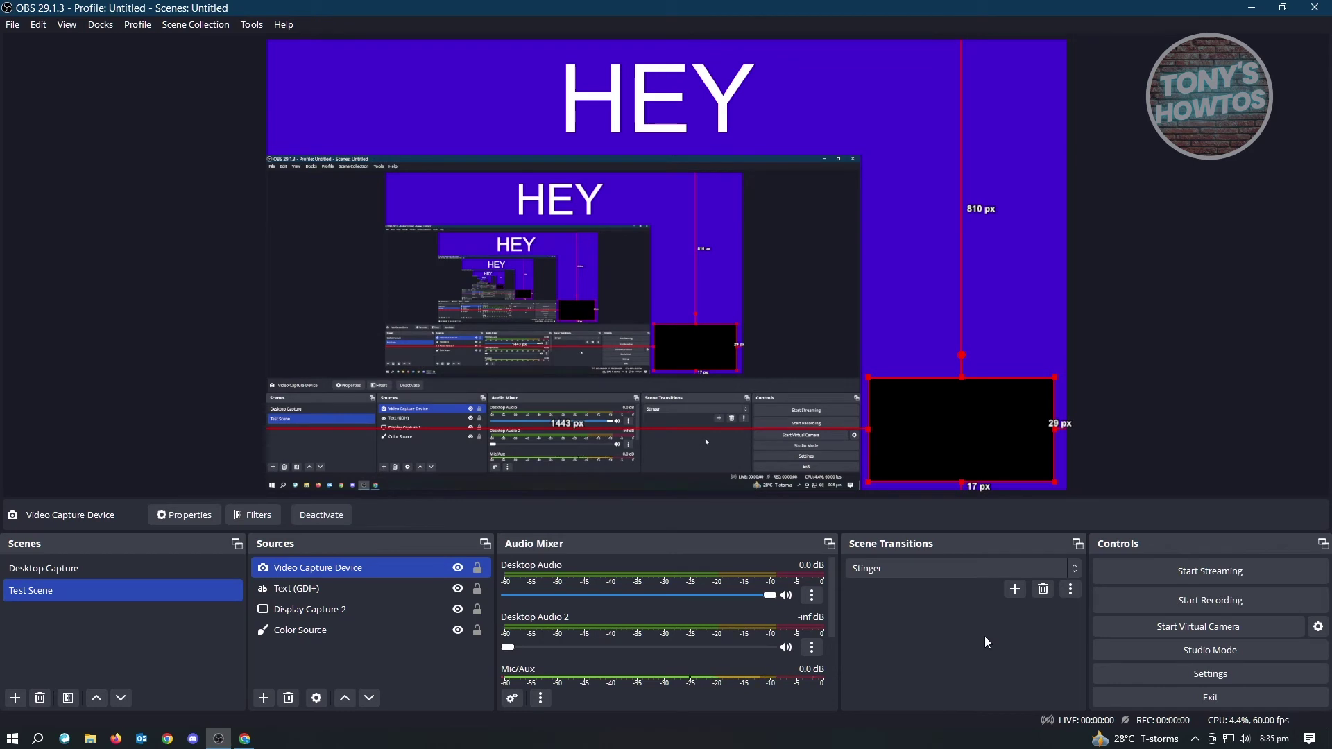
Step: Choose Stinger as the scene transition and review its properties without changing anything
{"action": "left_click", "coordinate": [894, 572]}
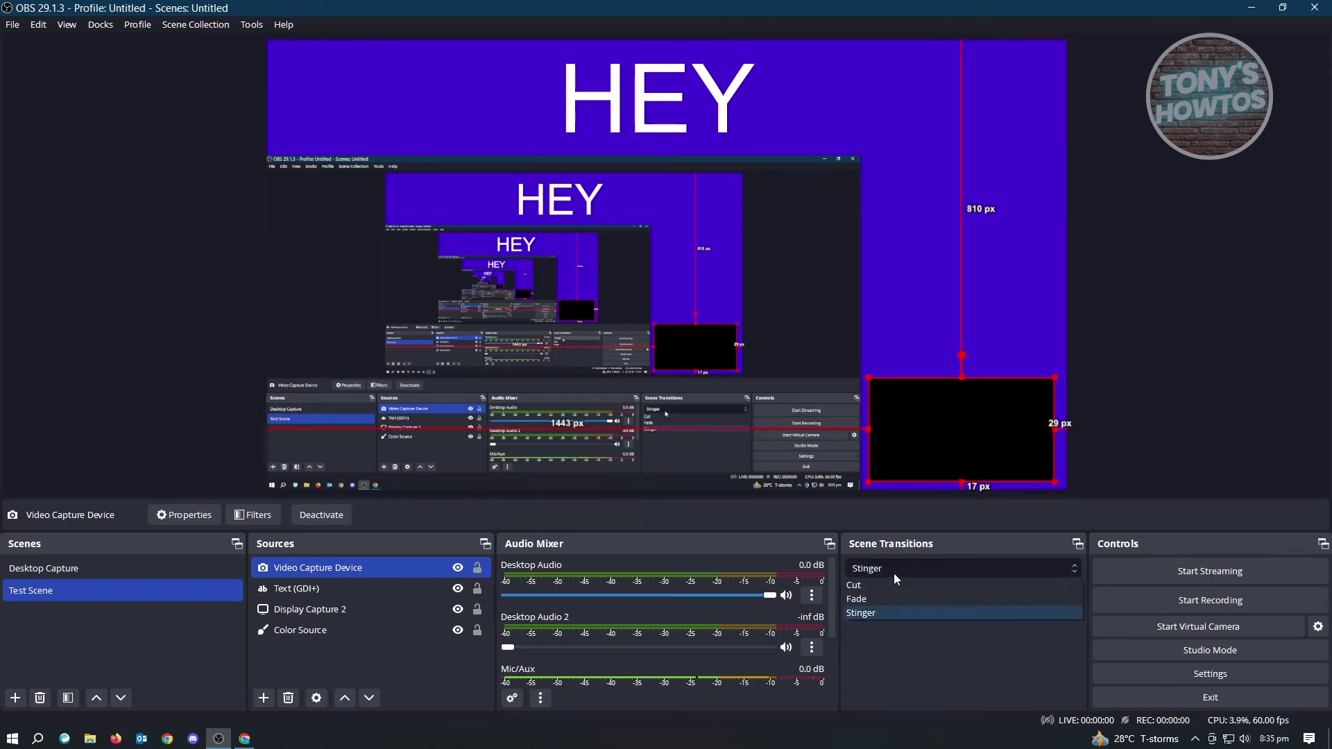
{"action": "left_click", "coordinate": [875, 614]}
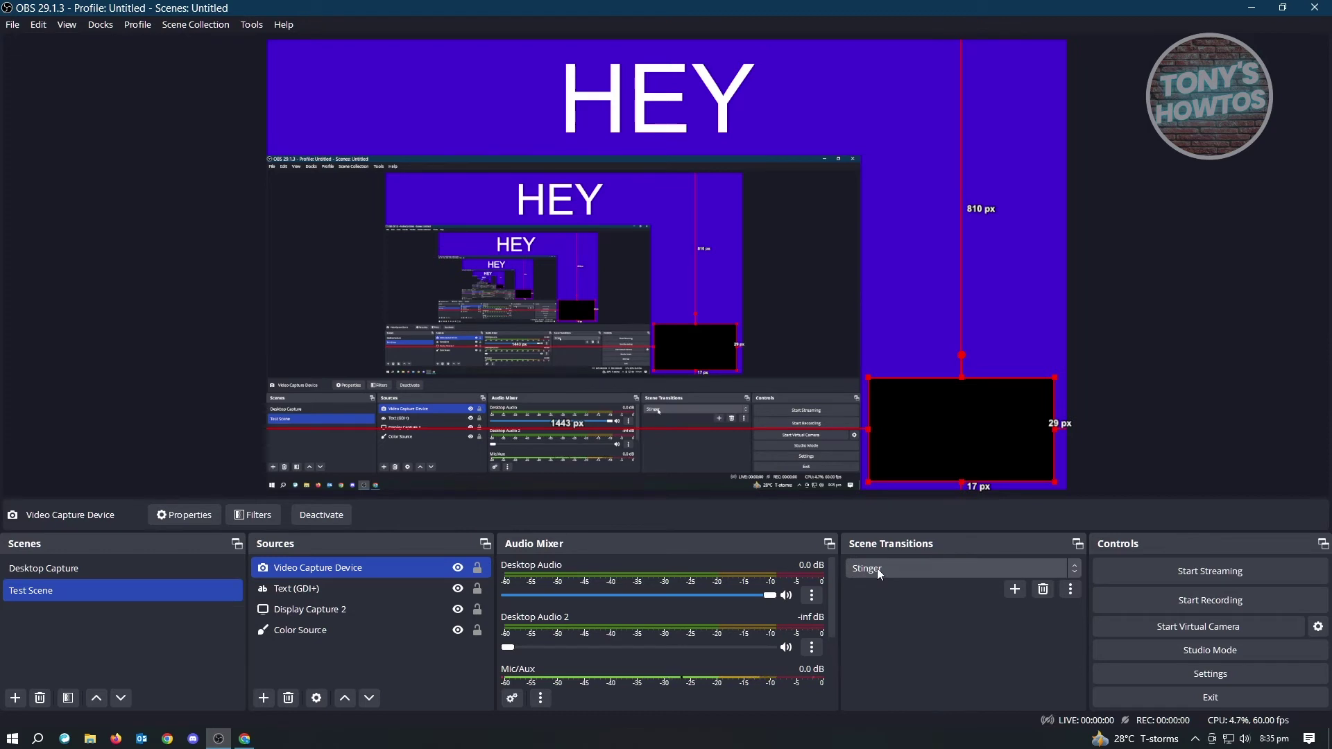
{"action": "left_click", "coordinate": [1069, 595]}
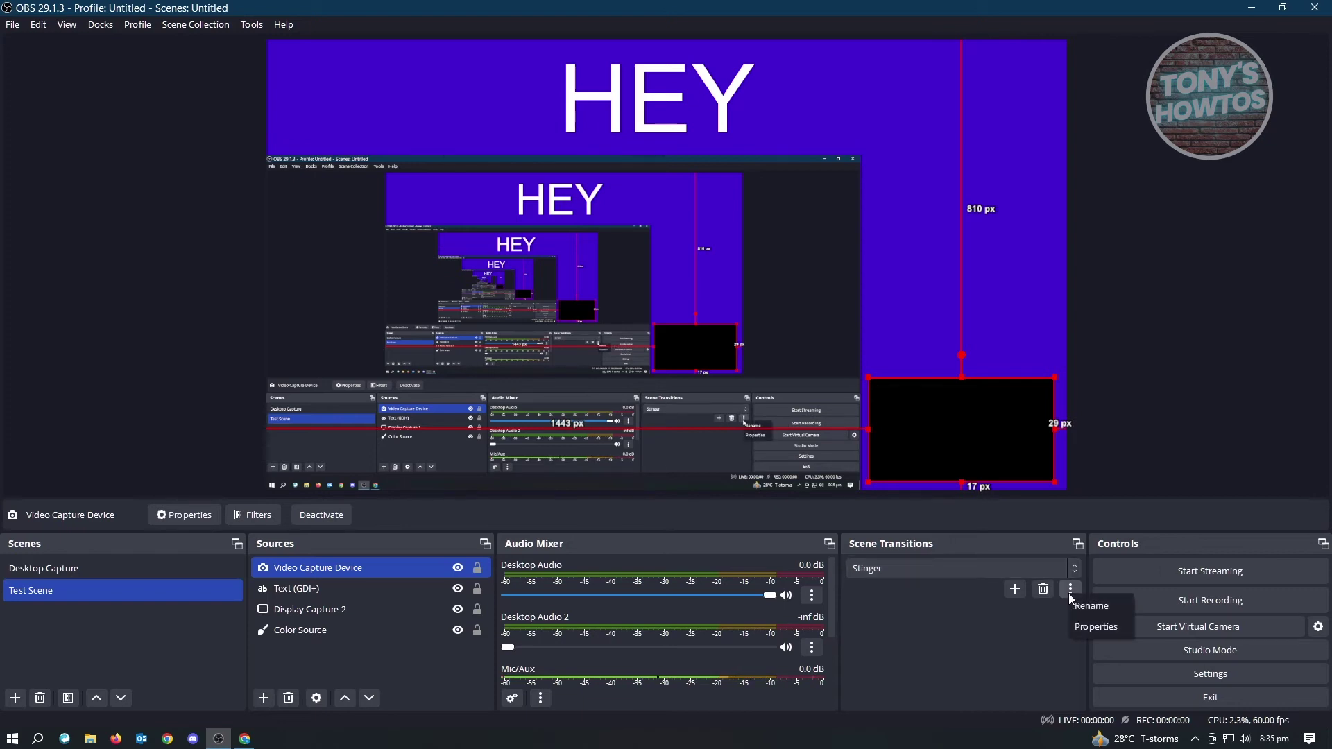
{"action": "left_click", "coordinate": [1093, 629]}
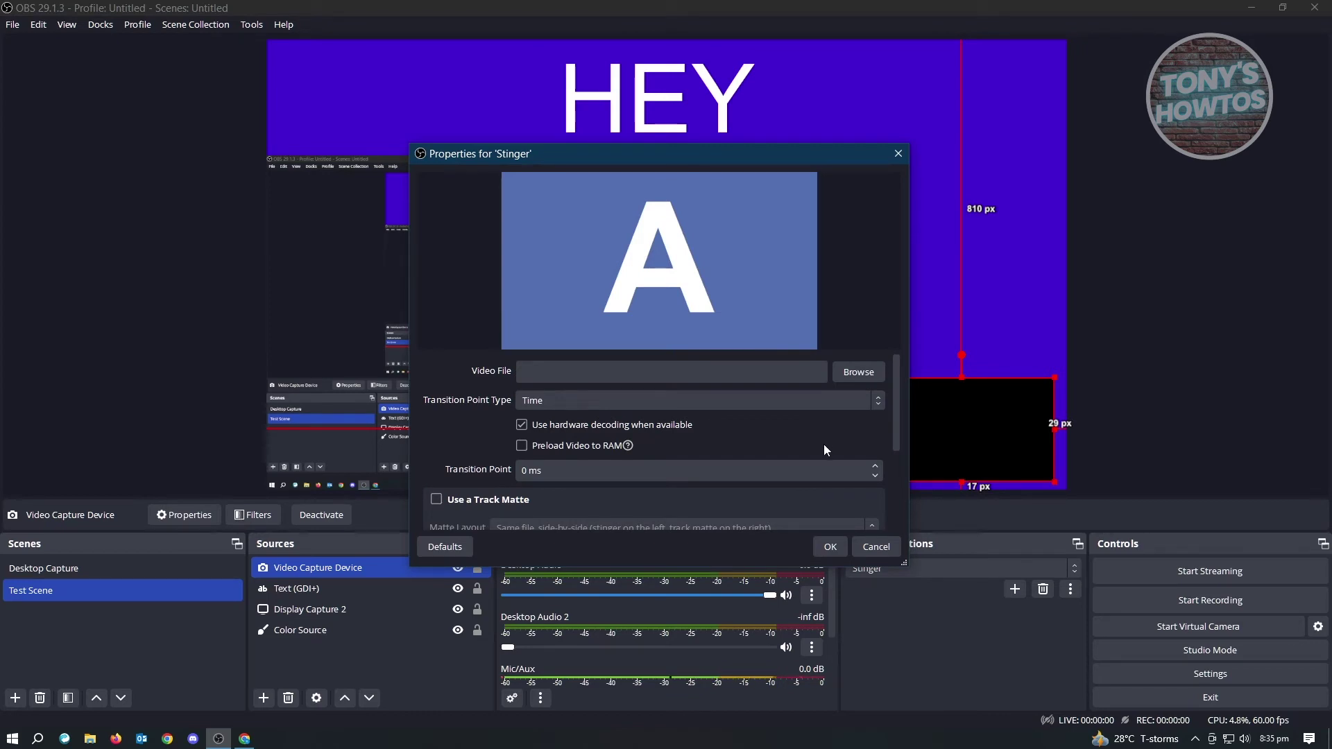
{"action": "left_click", "coordinate": [898, 153]}
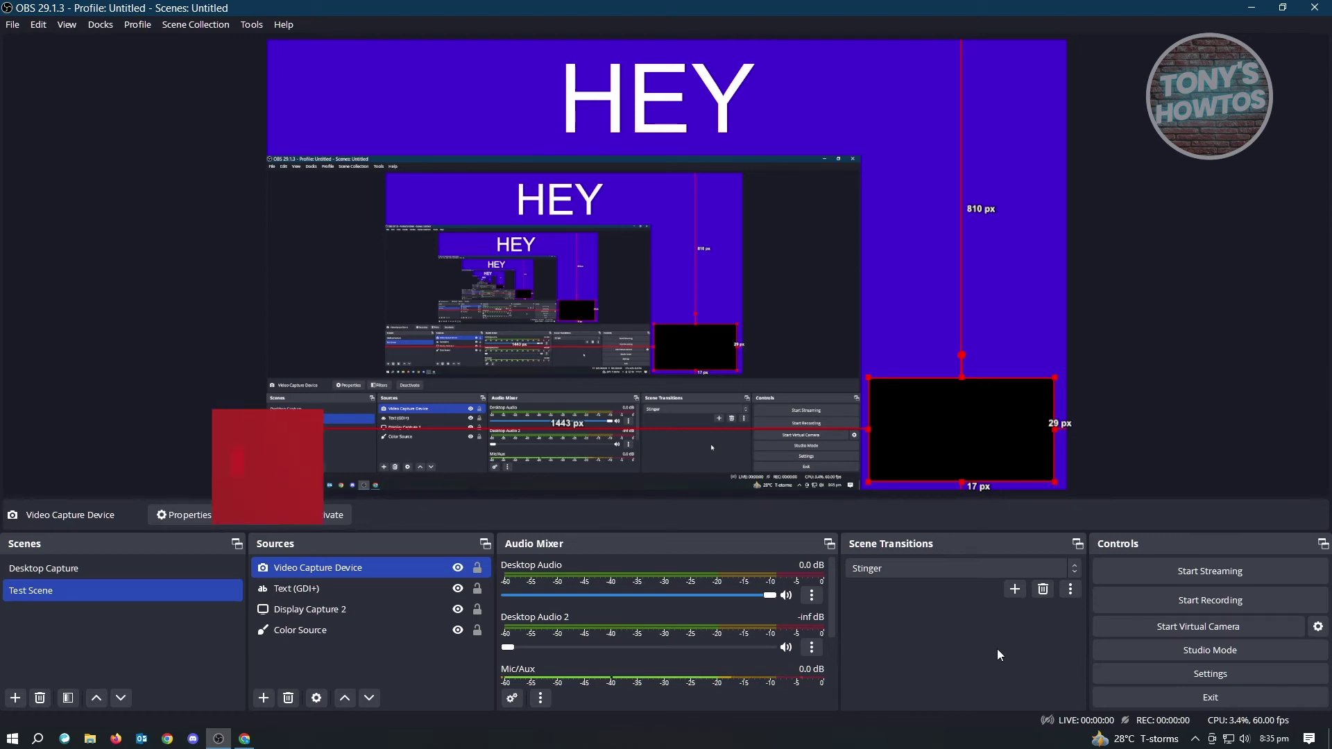
Step: Open the program settings and examine the General options, from the theme choices down to the Studio Mode and Multiview sections
{"action": "left_click", "coordinate": [1292, 668]}
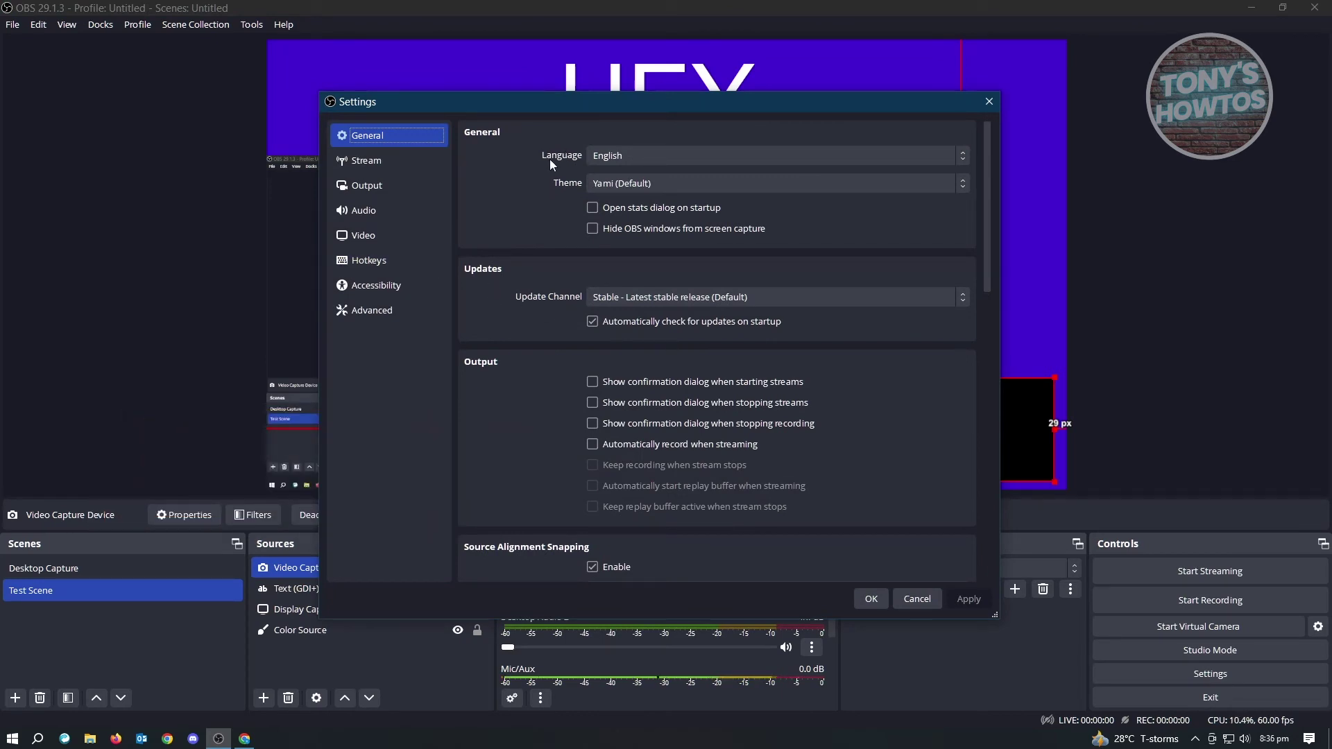
{"action": "left_click", "coordinate": [666, 183]}
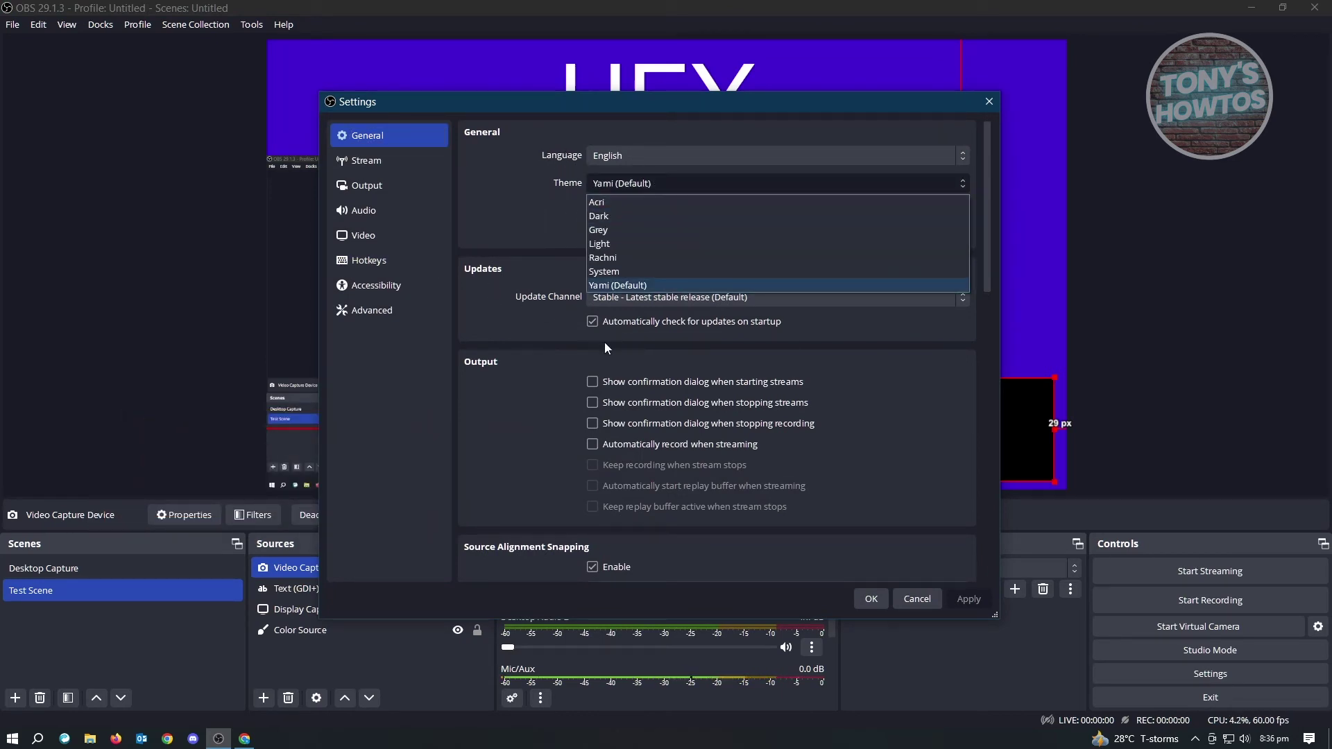
{"action": "left_click", "coordinate": [532, 214]}
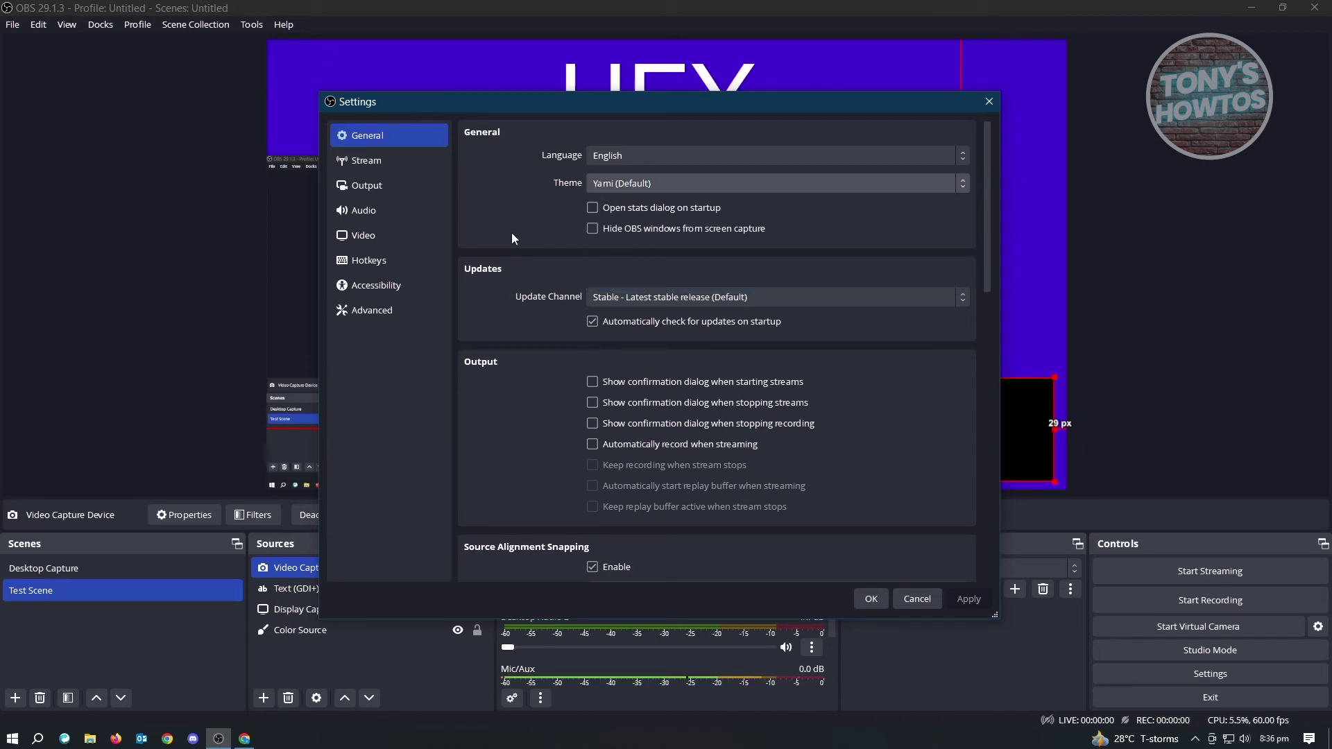
{"action": "scroll", "coordinate": [512, 238], "scroll_direction": "down", "scroll_amount": 7}
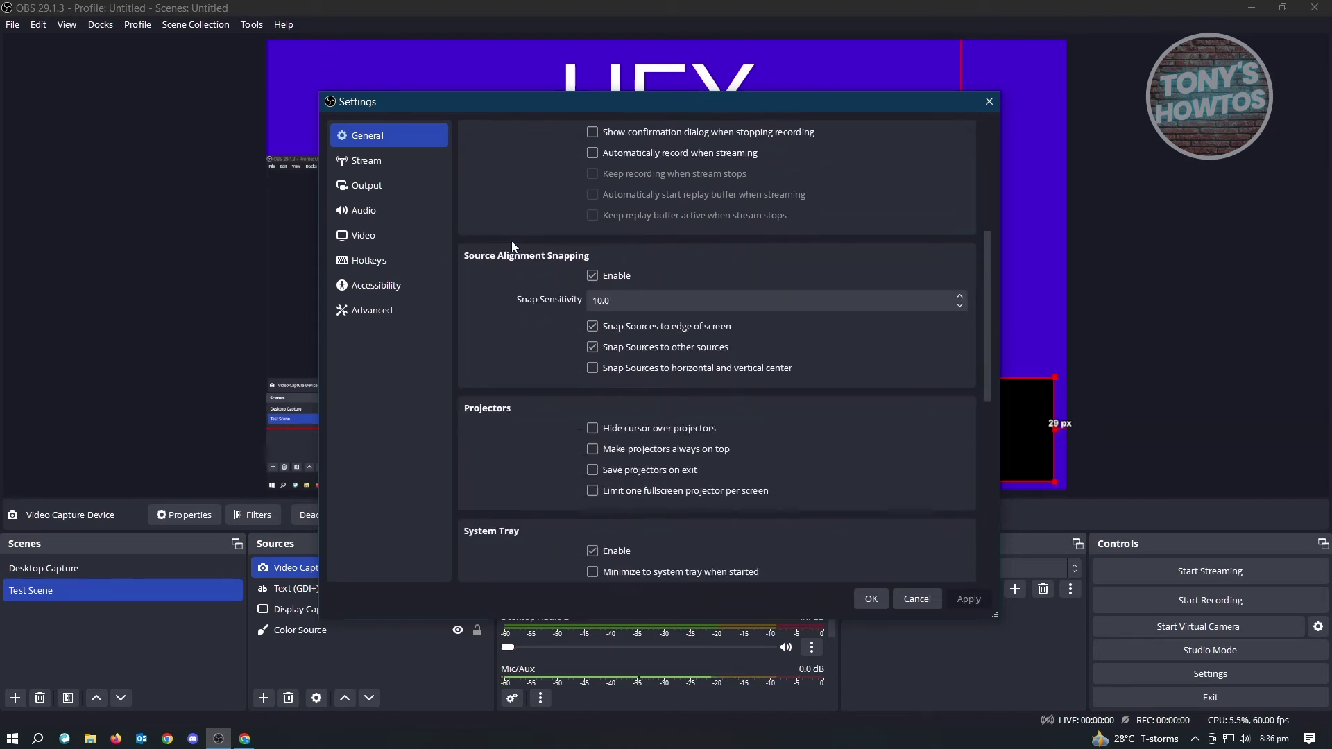
{"action": "scroll", "coordinate": [538, 319], "scroll_direction": "down", "scroll_amount": 1}
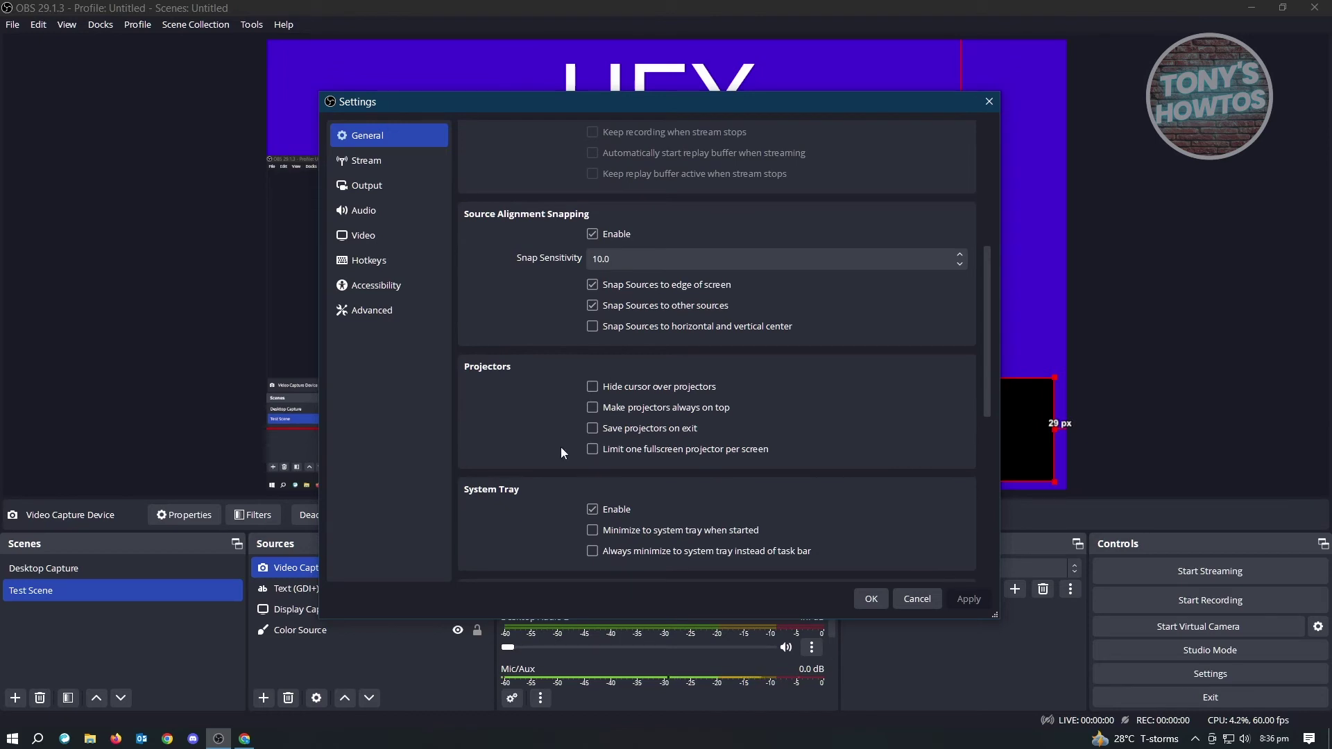
{"action": "scroll", "coordinate": [538, 448], "scroll_direction": "down", "scroll_amount": 8}
{"action": "scroll", "coordinate": [537, 449], "scroll_direction": "down", "scroll_amount": 3}
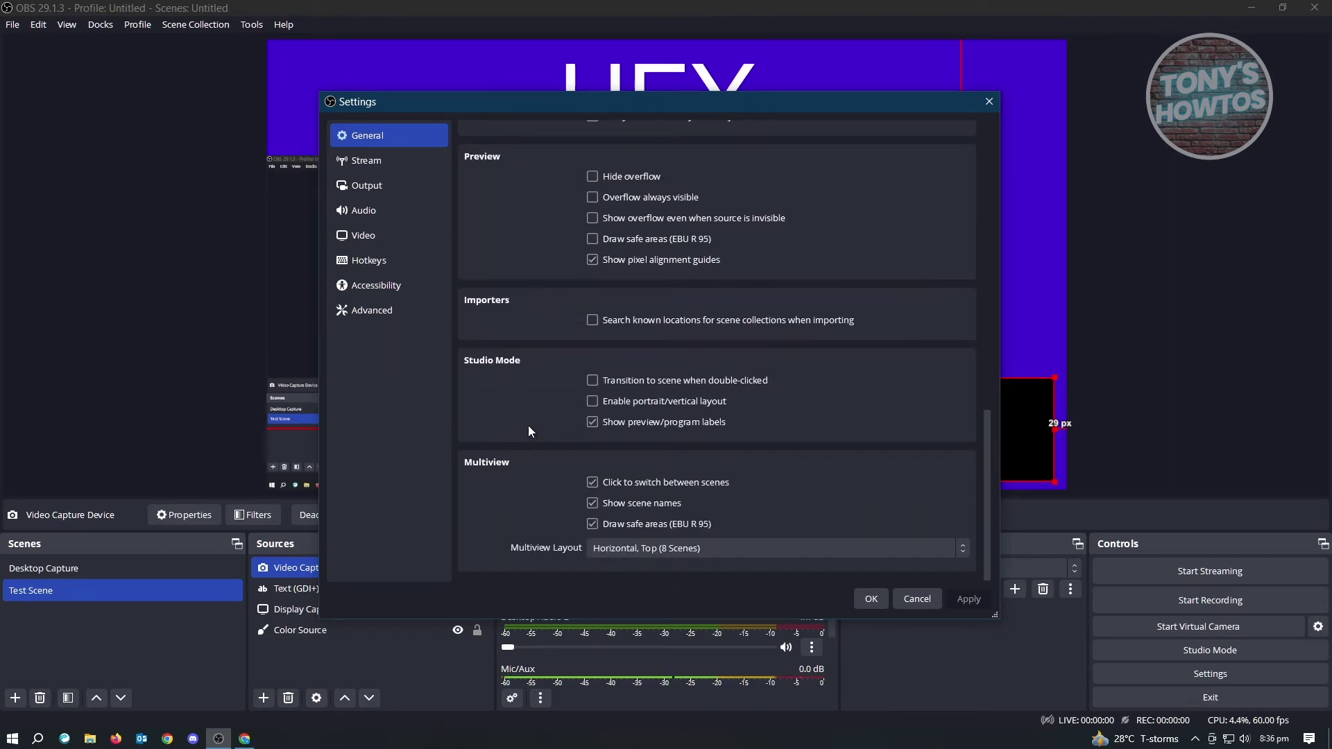
Step: Examine the Output settings for streaming and recording, including the available streaming video encoders and encoder presets
{"action": "left_click", "coordinate": [364, 188]}
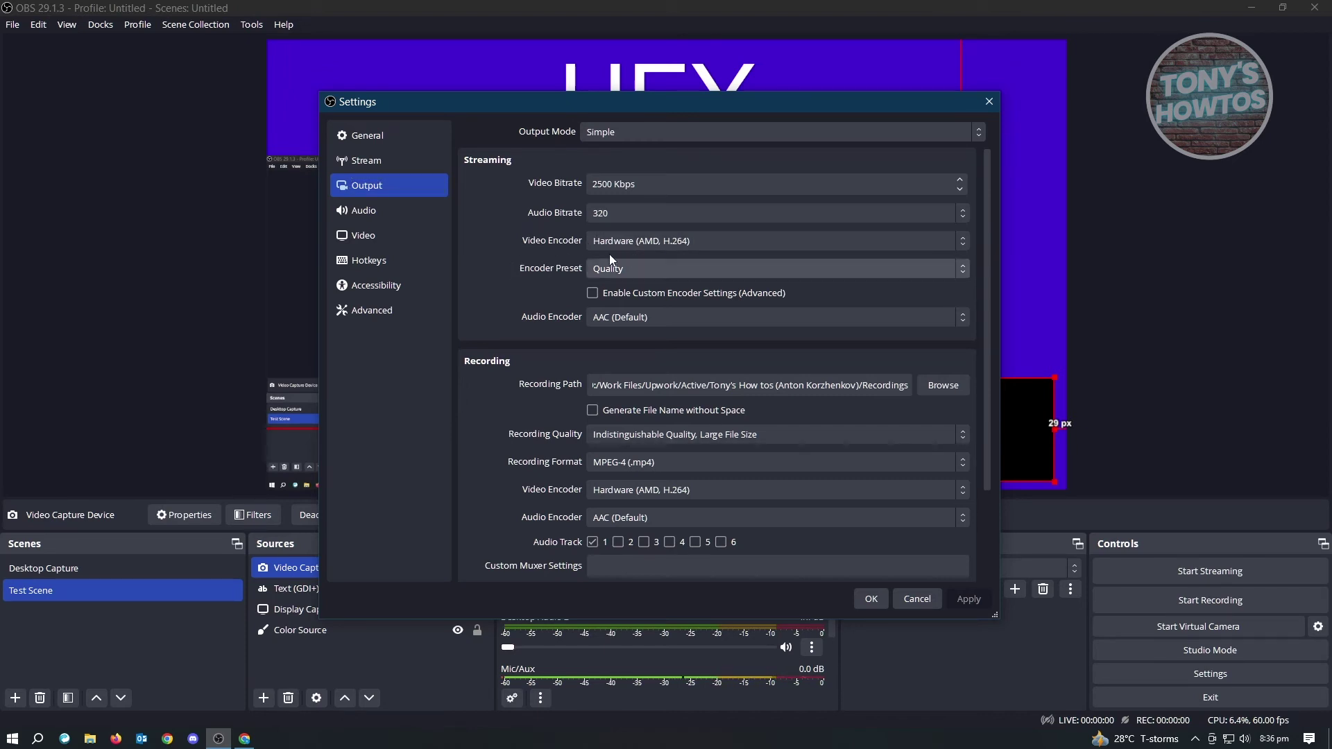
{"action": "left_click", "coordinate": [757, 242]}
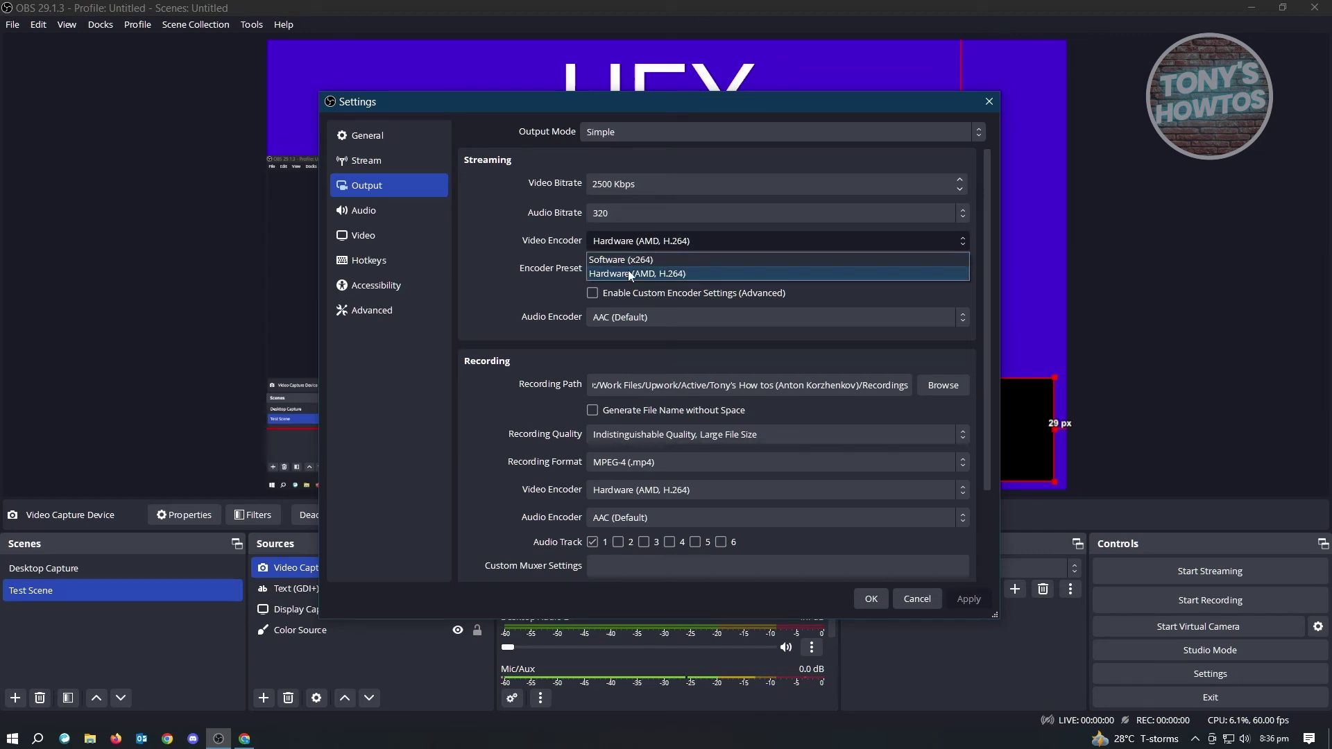
{"action": "left_click", "coordinate": [504, 260]}
{"action": "left_click", "coordinate": [708, 242]}
{"action": "left_click", "coordinate": [496, 259]}
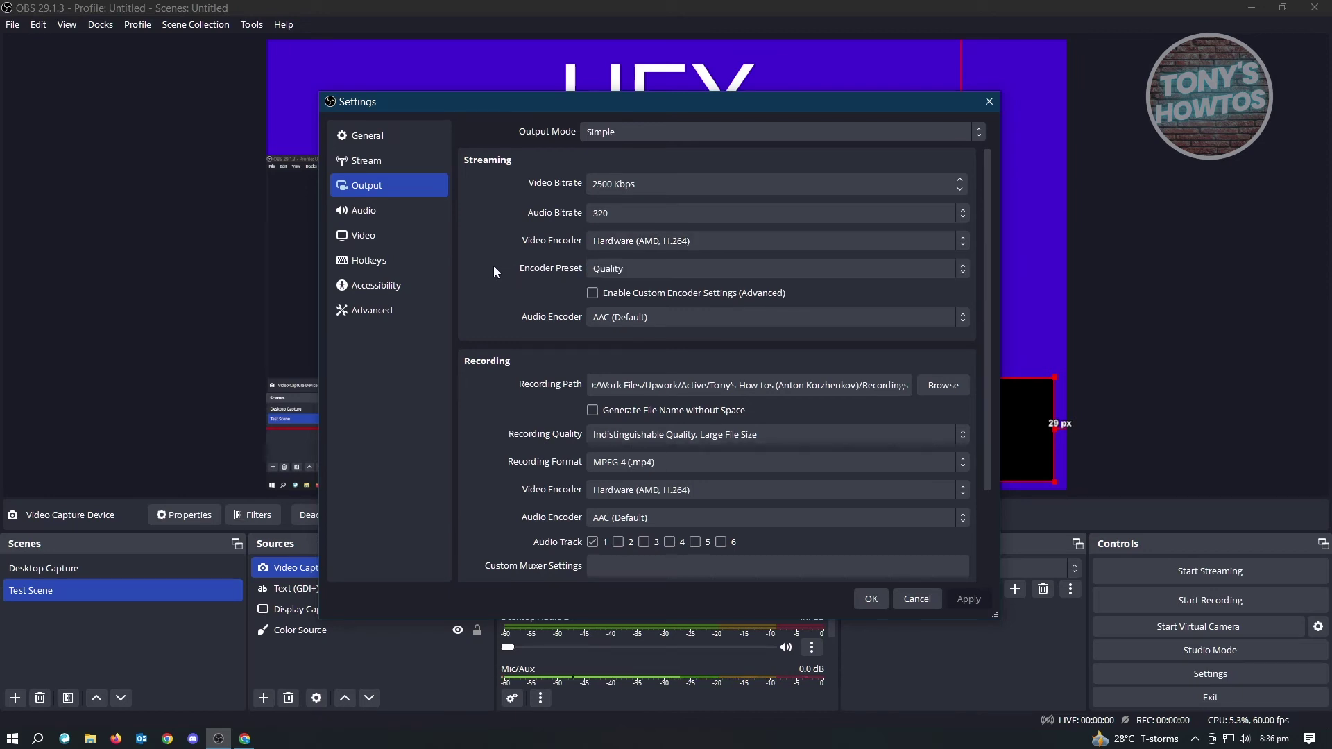
{"action": "left_click", "coordinate": [642, 269]}
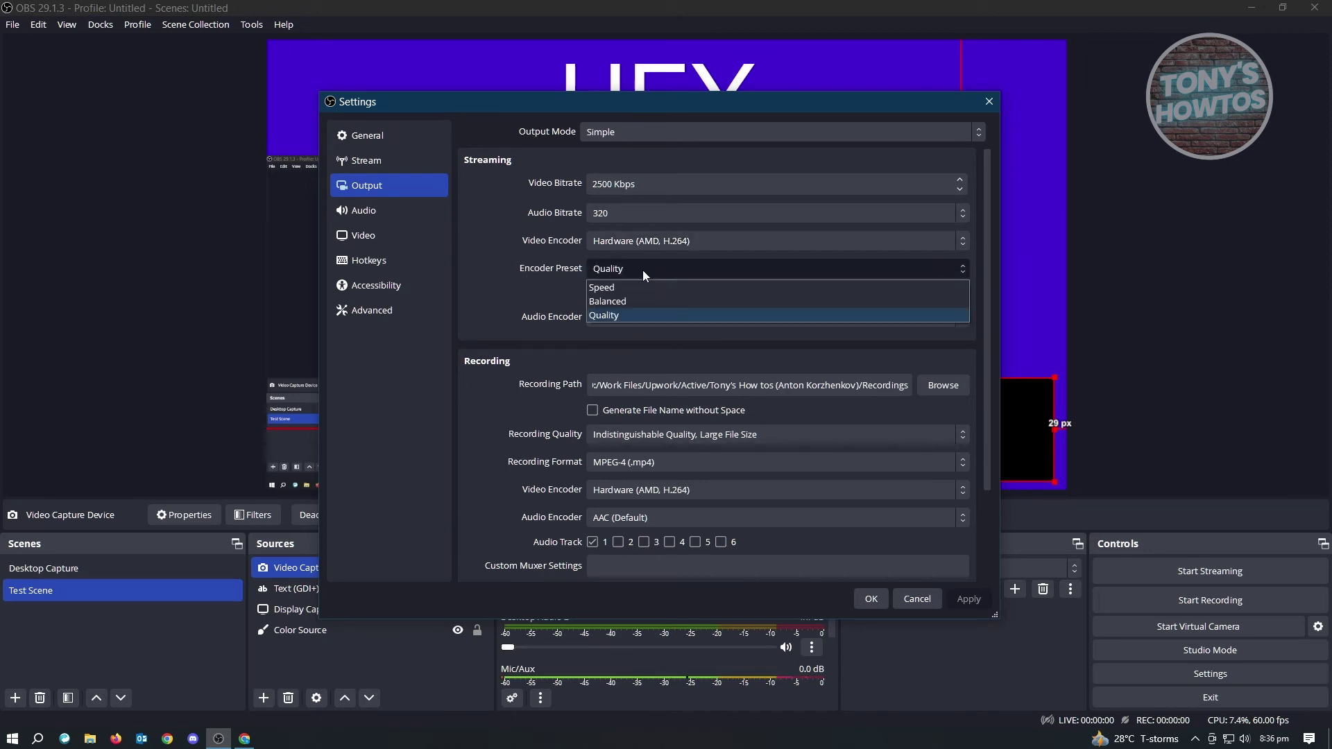
{"action": "left_click", "coordinate": [507, 296]}
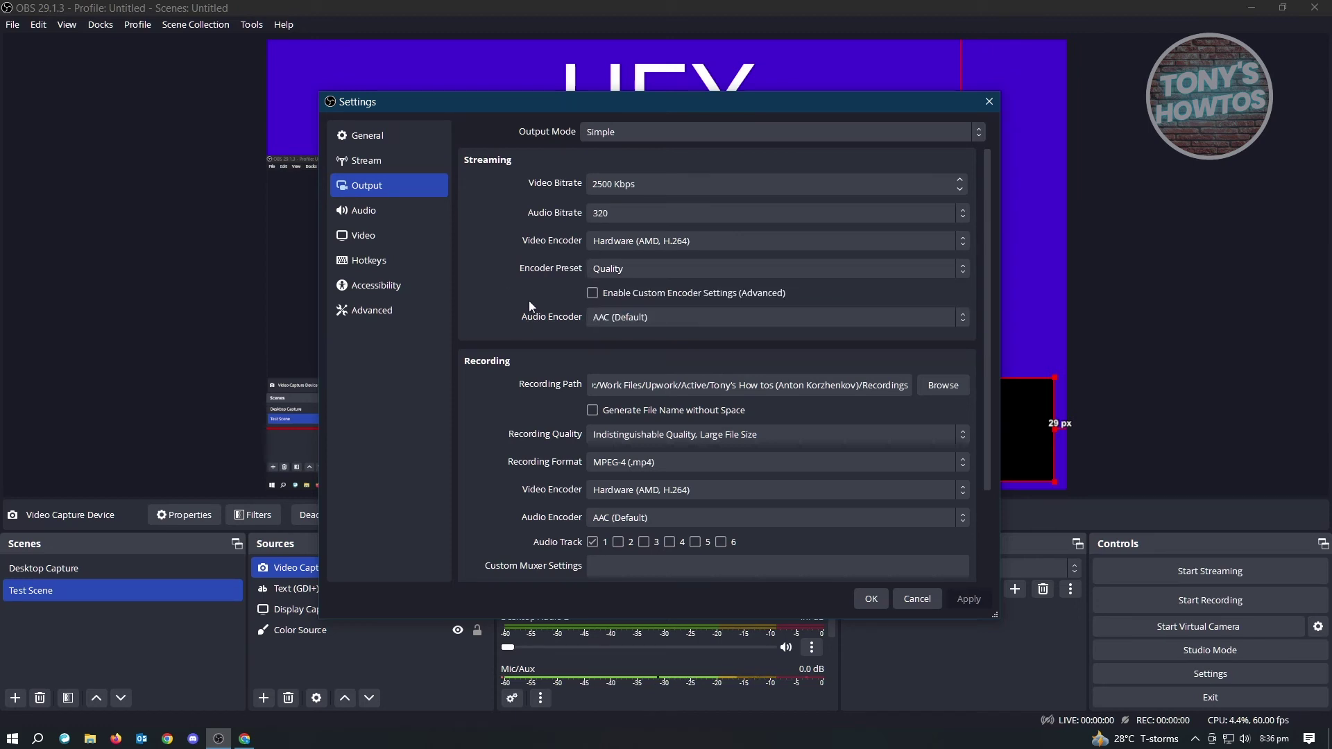
{"action": "scroll", "coordinate": [503, 330], "scroll_direction": "down", "scroll_amount": 1}
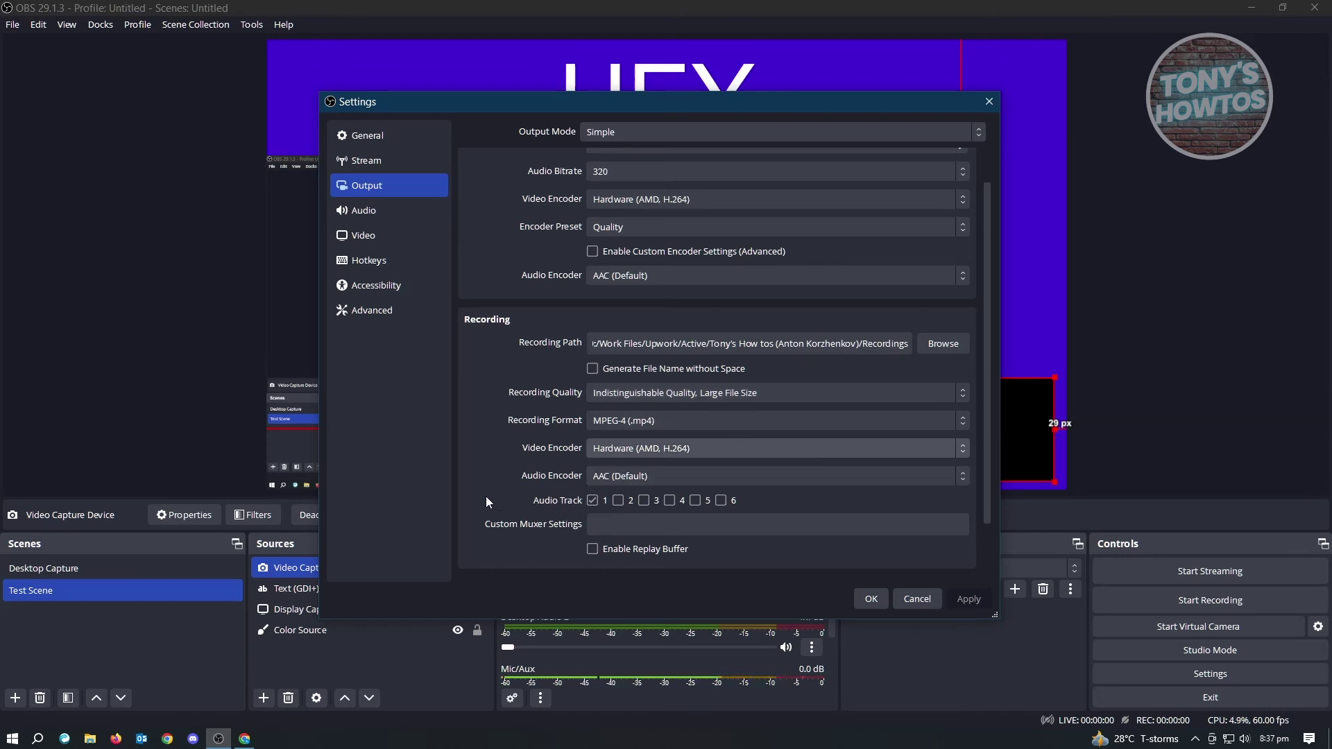
Step: Review the Video settings' output resolution choices and select 1920x1080 as the base canvas resolution
{"action": "left_click_drag", "start_coordinate": [734, 108], "coordinate": [959, 76]}
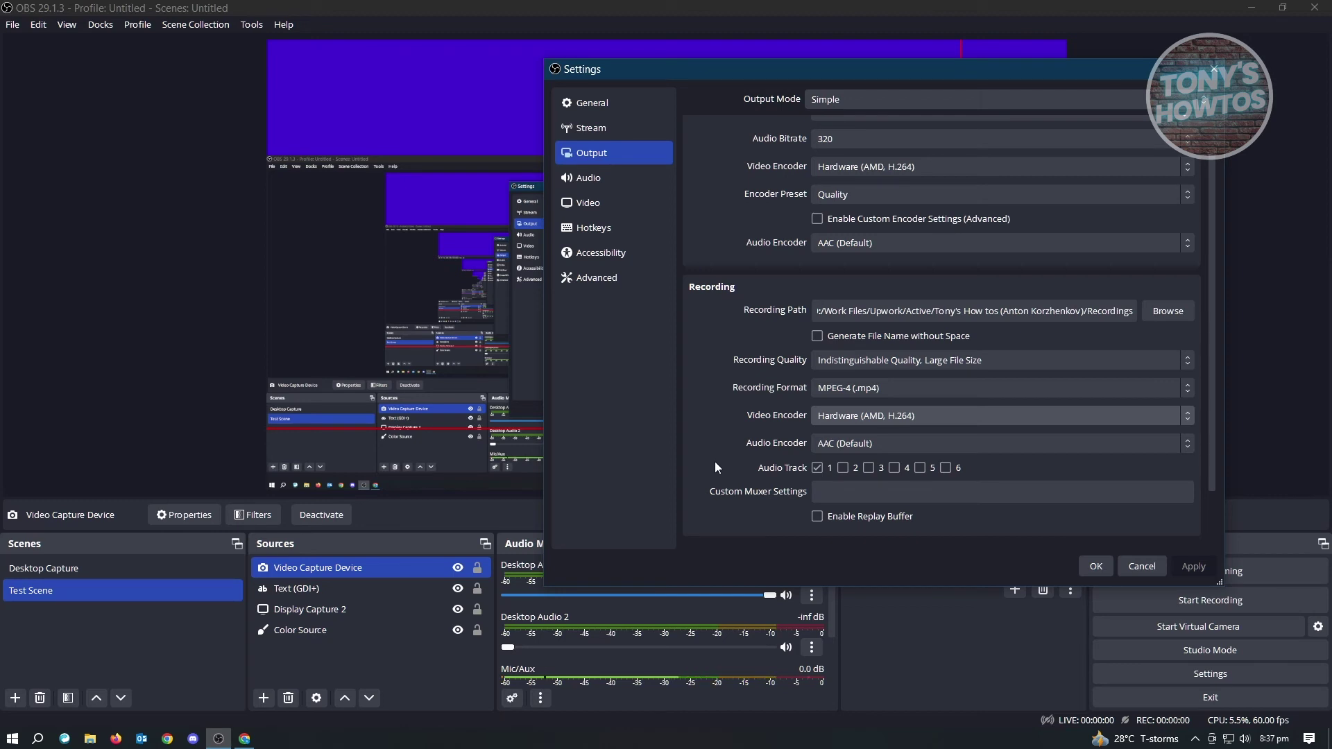
{"action": "left_click", "coordinate": [594, 205]}
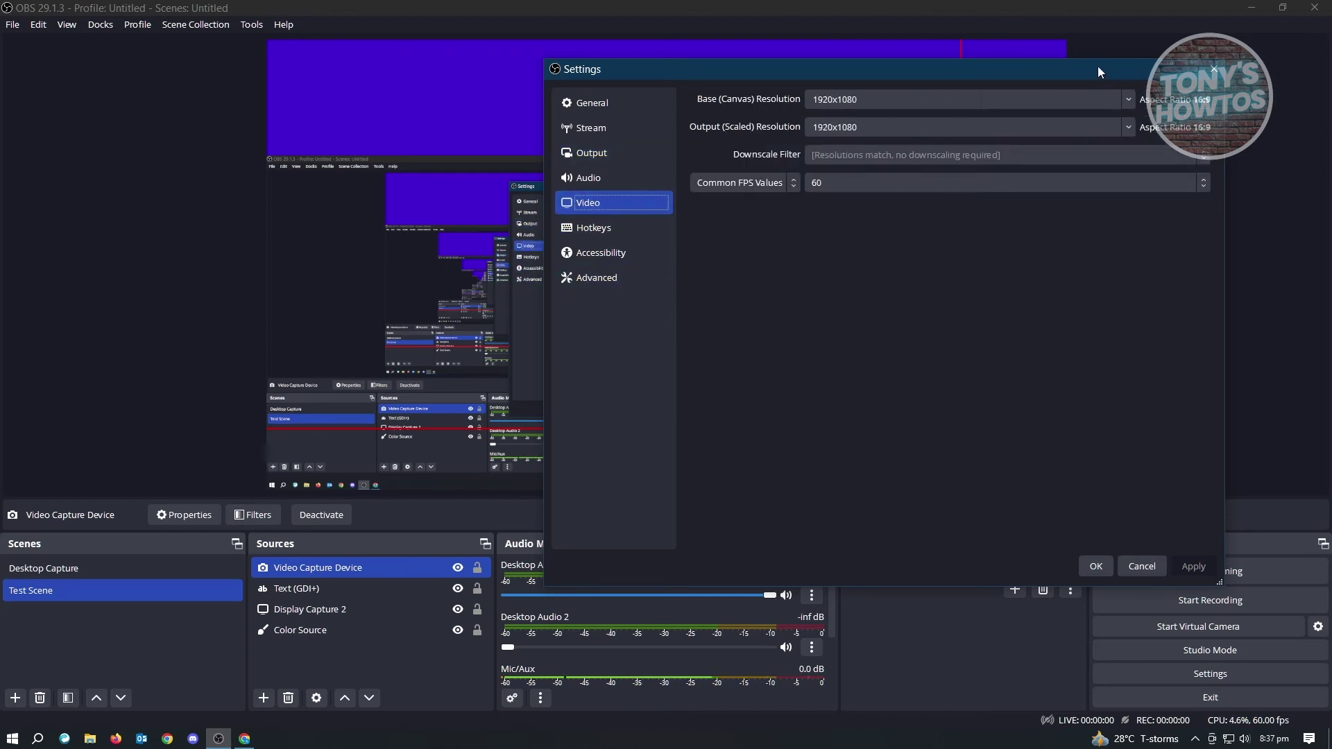
{"action": "left_click_drag", "start_coordinate": [1098, 66], "coordinate": [1041, 75]}
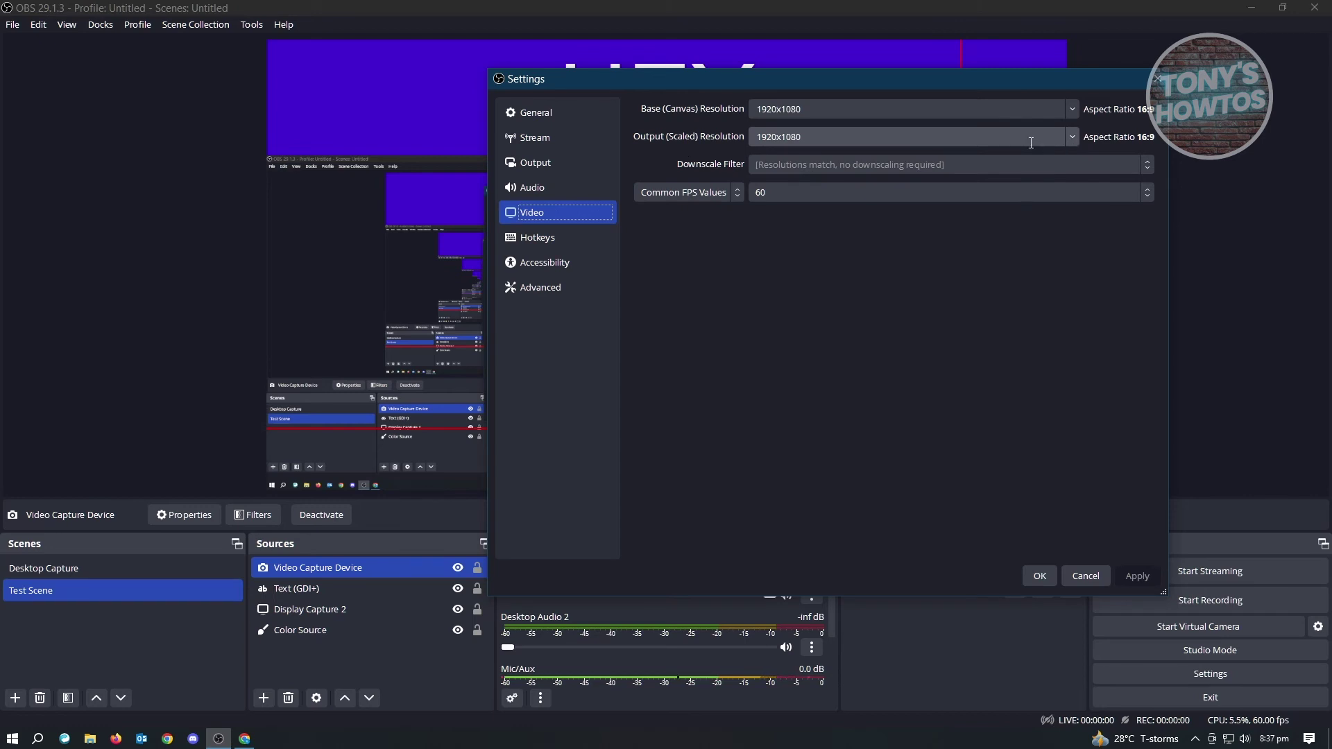
{"action": "left_click", "coordinate": [1071, 138]}
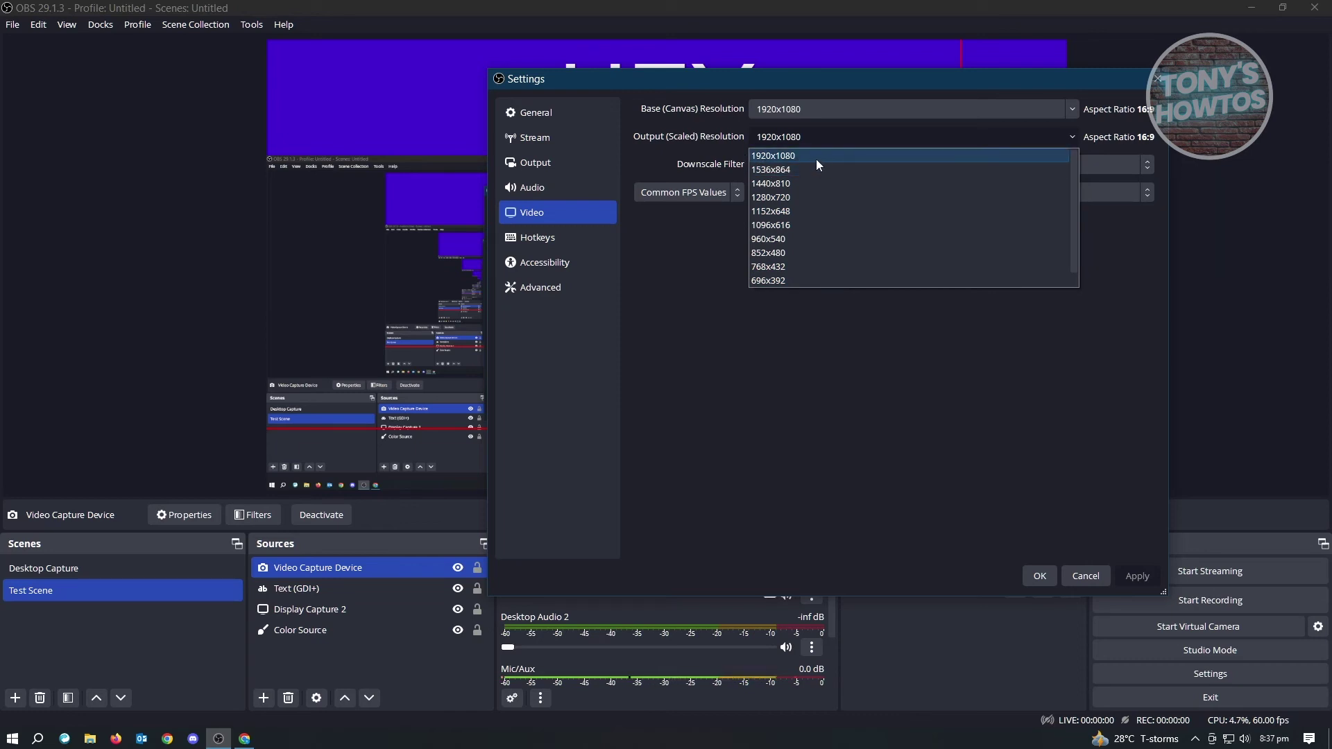
{"action": "left_click", "coordinate": [1081, 129]}
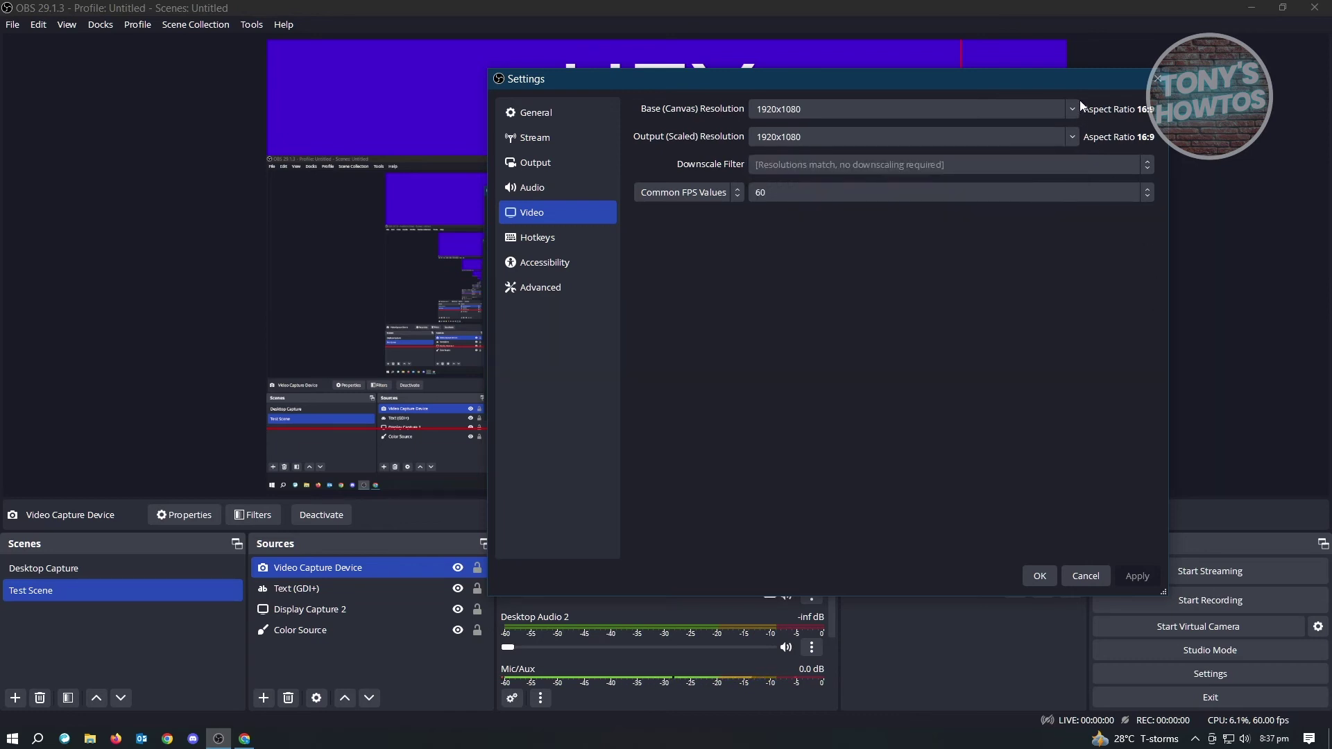
{"action": "left_click", "coordinate": [1074, 108]}
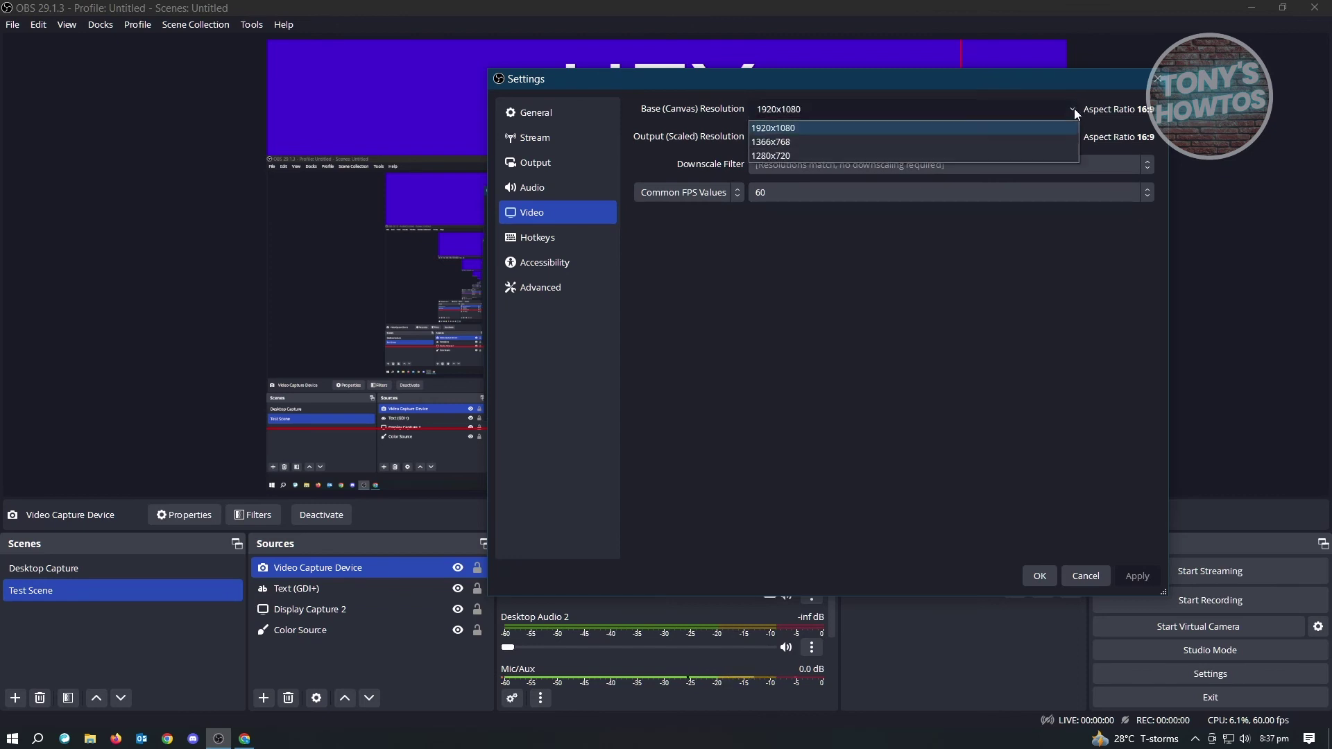
{"action": "left_click", "coordinate": [862, 128]}
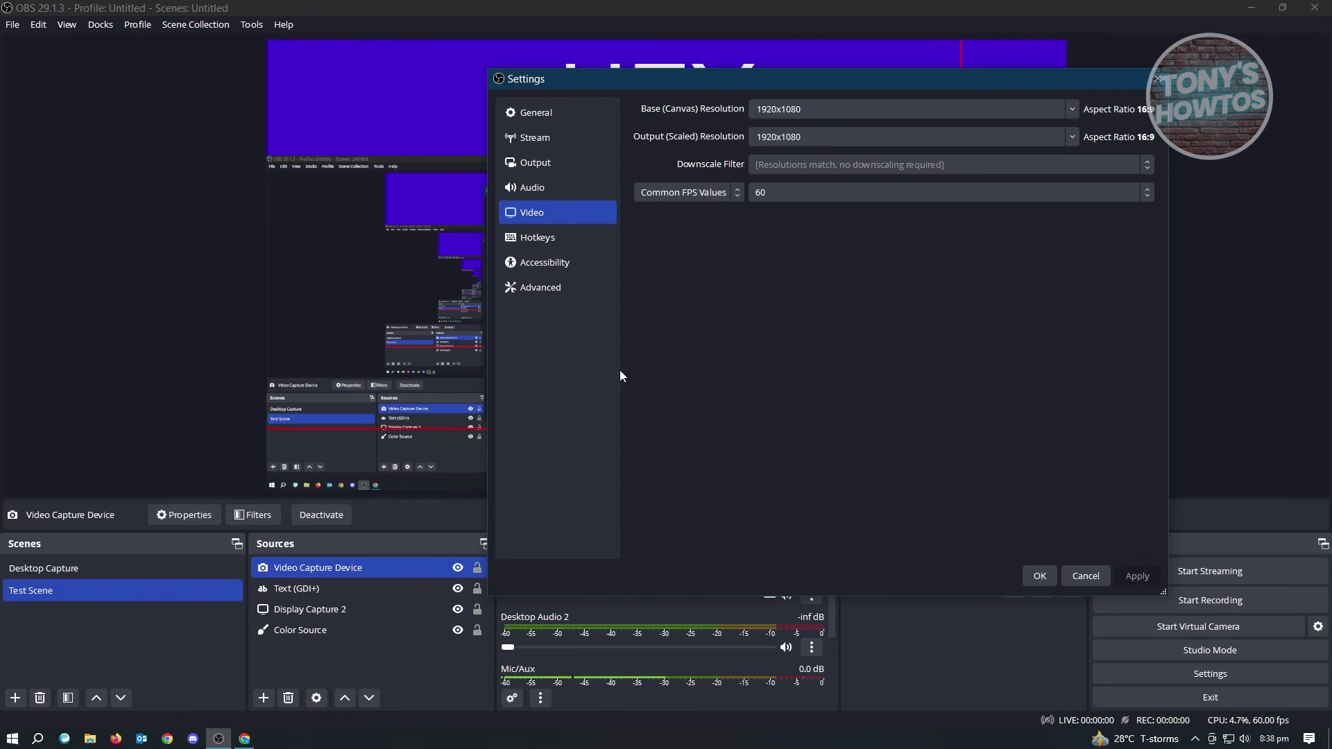
Step: Examine the Advanced settings, focusing on the recording filename formatting and the automatic remux to mp4 option
{"action": "left_click", "coordinate": [546, 287]}
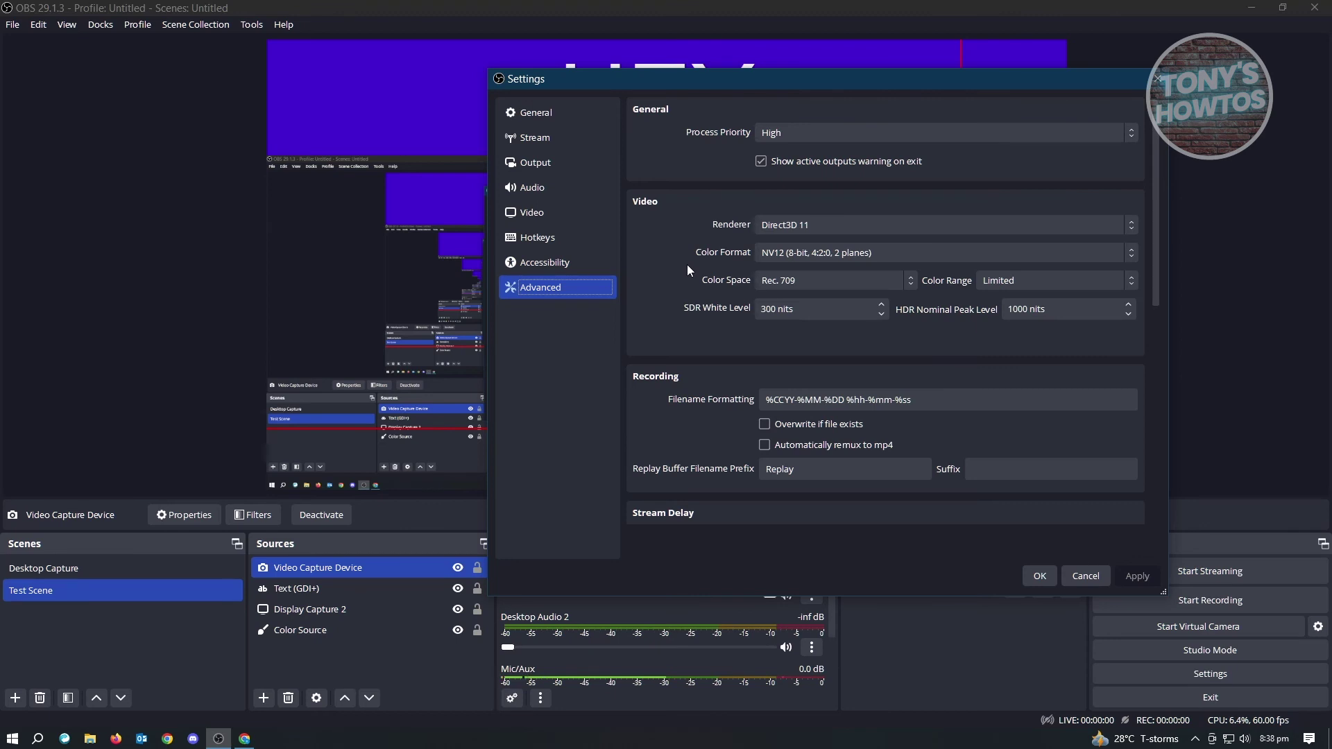
{"action": "scroll", "coordinate": [687, 264], "scroll_direction": "down", "scroll_amount": 1}
{"action": "scroll", "coordinate": [689, 270], "scroll_direction": "down", "scroll_amount": 1}
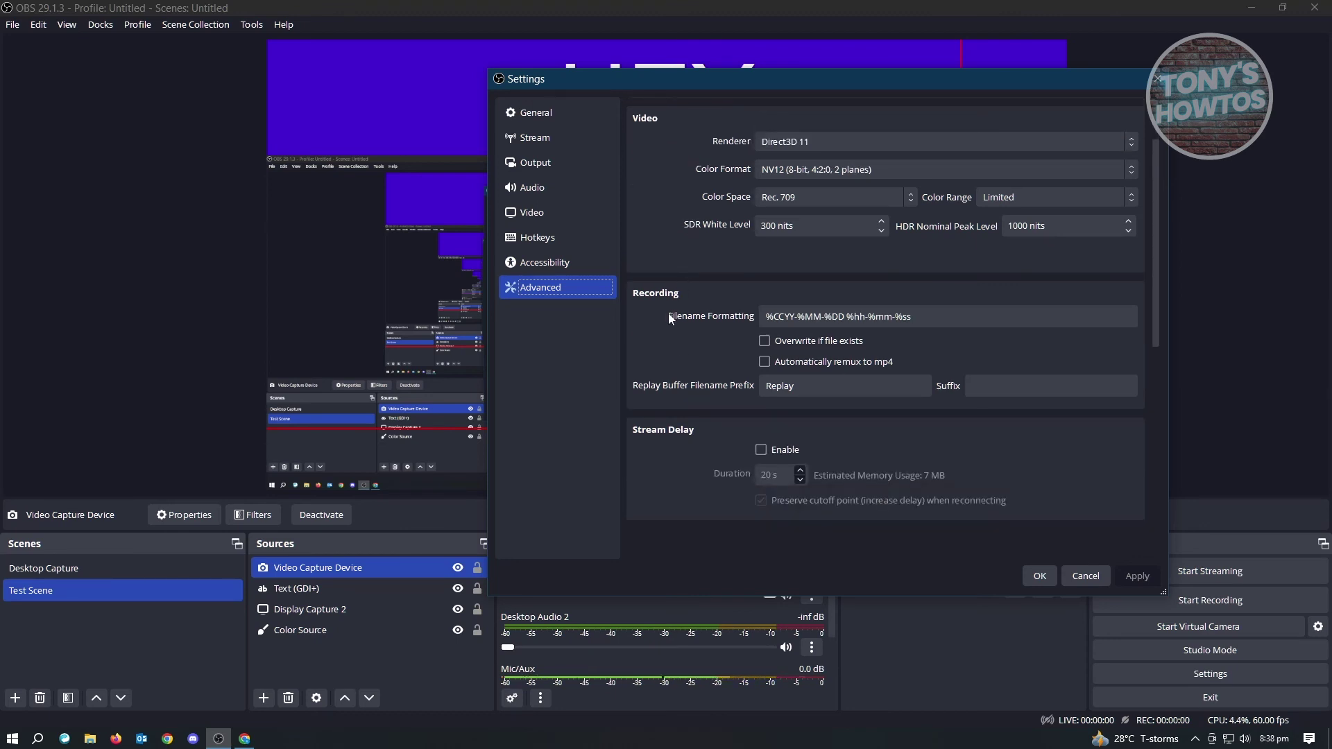
{"action": "left_click", "coordinate": [798, 317]}
{"action": "left_click", "coordinate": [845, 317]}
{"action": "key", "text": "BackSpace"}
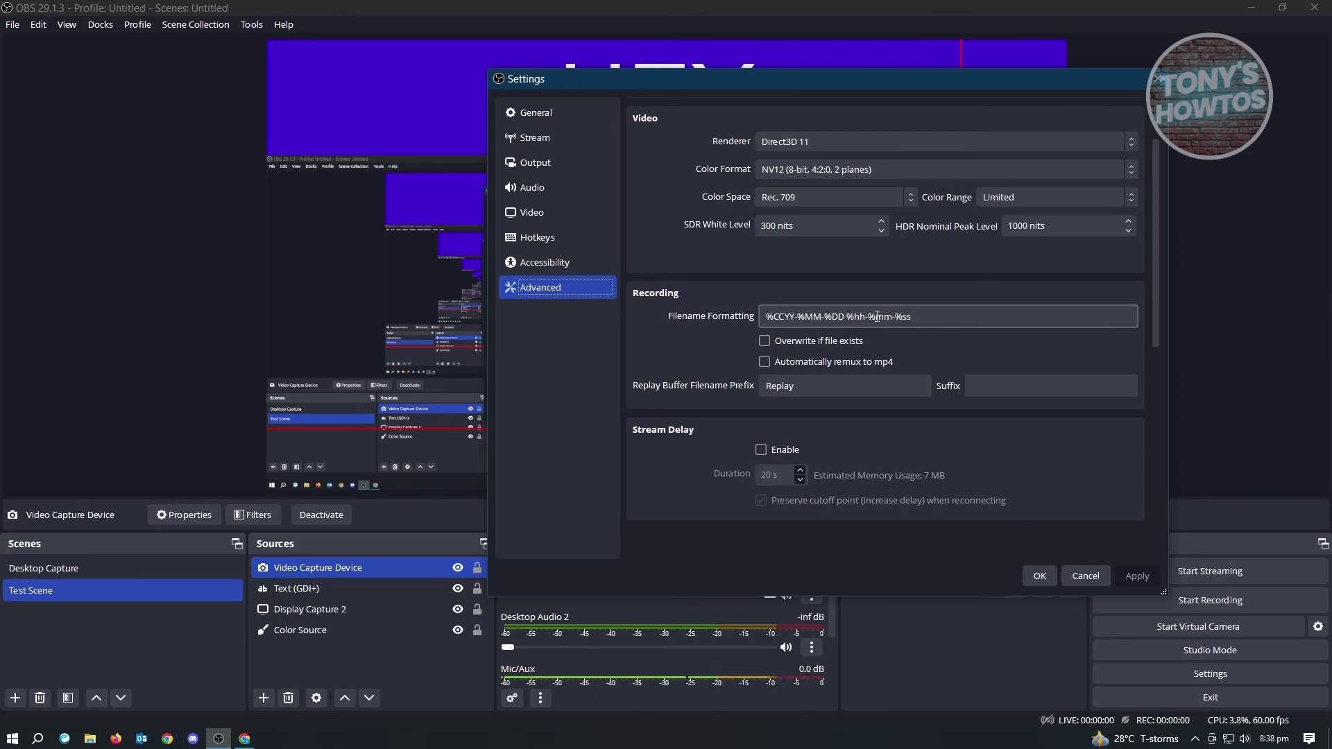
{"action": "left_click_drag", "start_coordinate": [916, 316], "coordinate": [751, 321]}
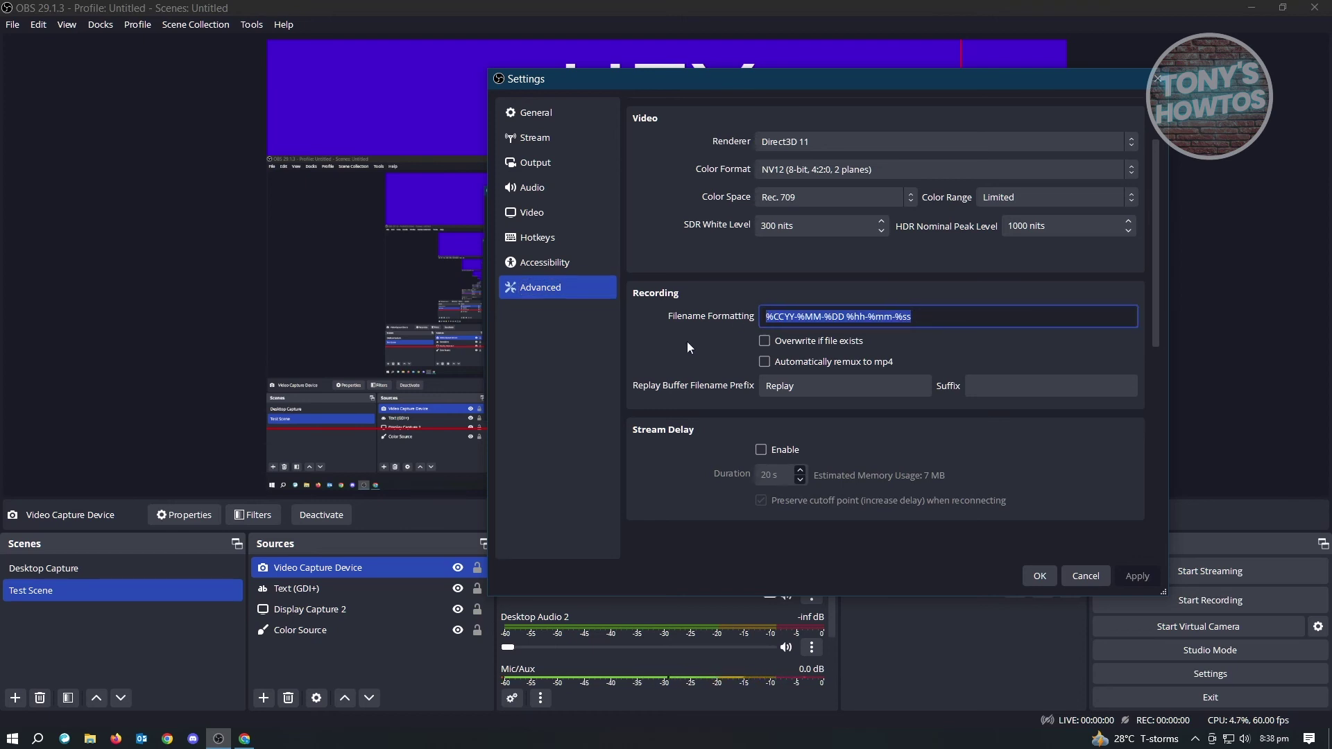
{"action": "left_click", "coordinate": [644, 343]}
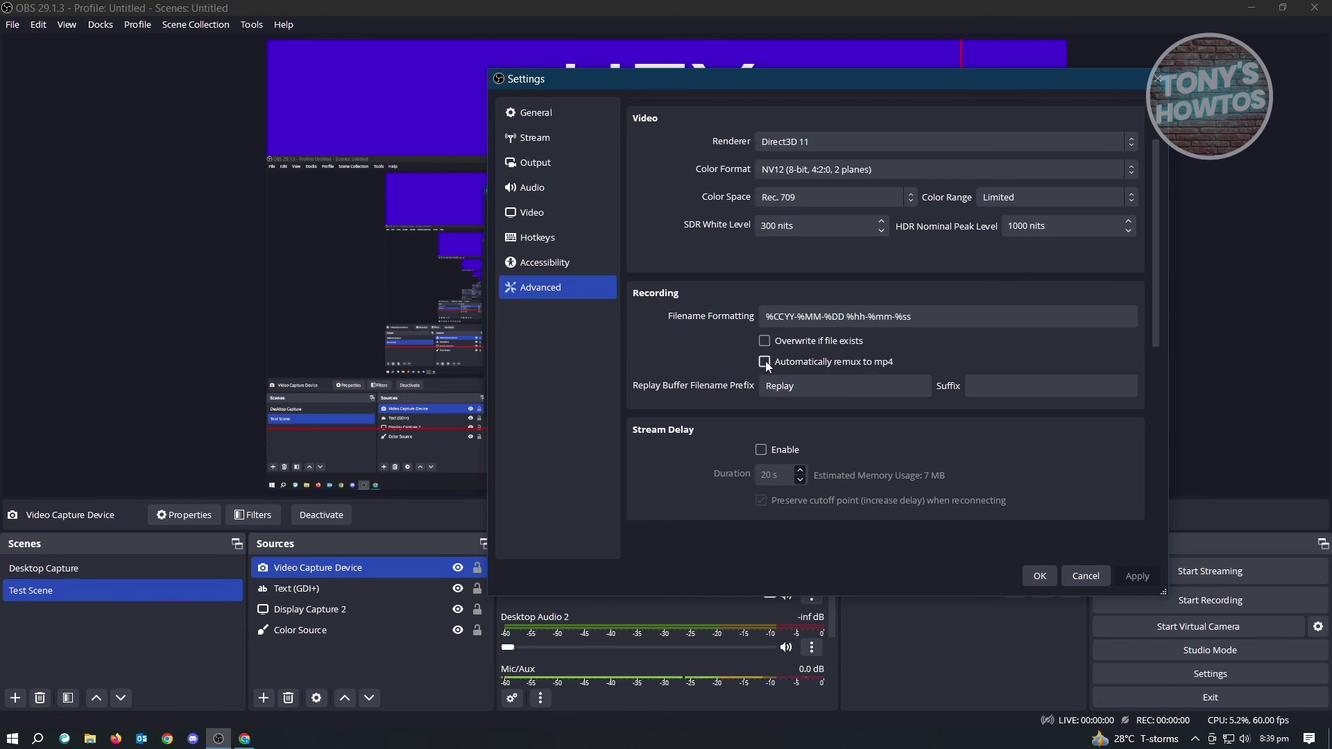
Step: Check the available recording formats in the Output settings, revisit the Advanced recording options, and close the settings without saving
{"action": "left_click", "coordinate": [551, 164]}
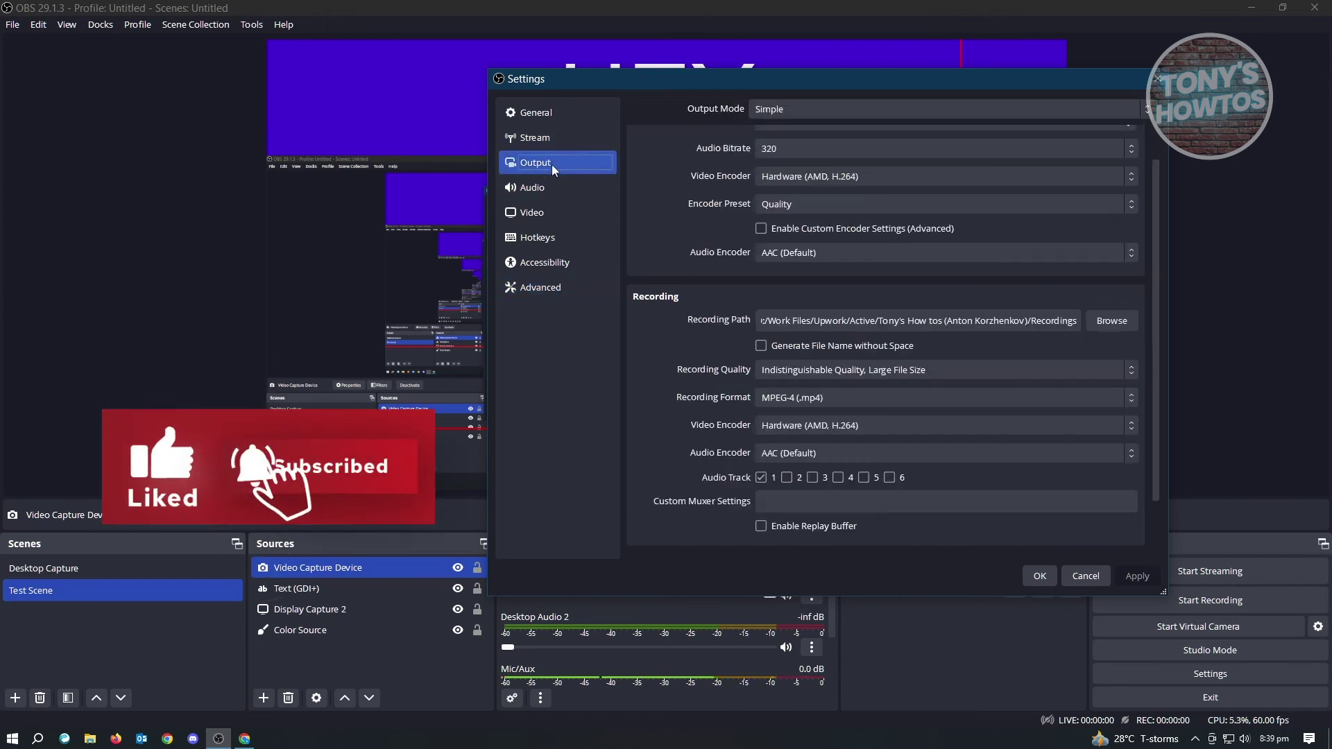
{"action": "left_click", "coordinate": [799, 401]}
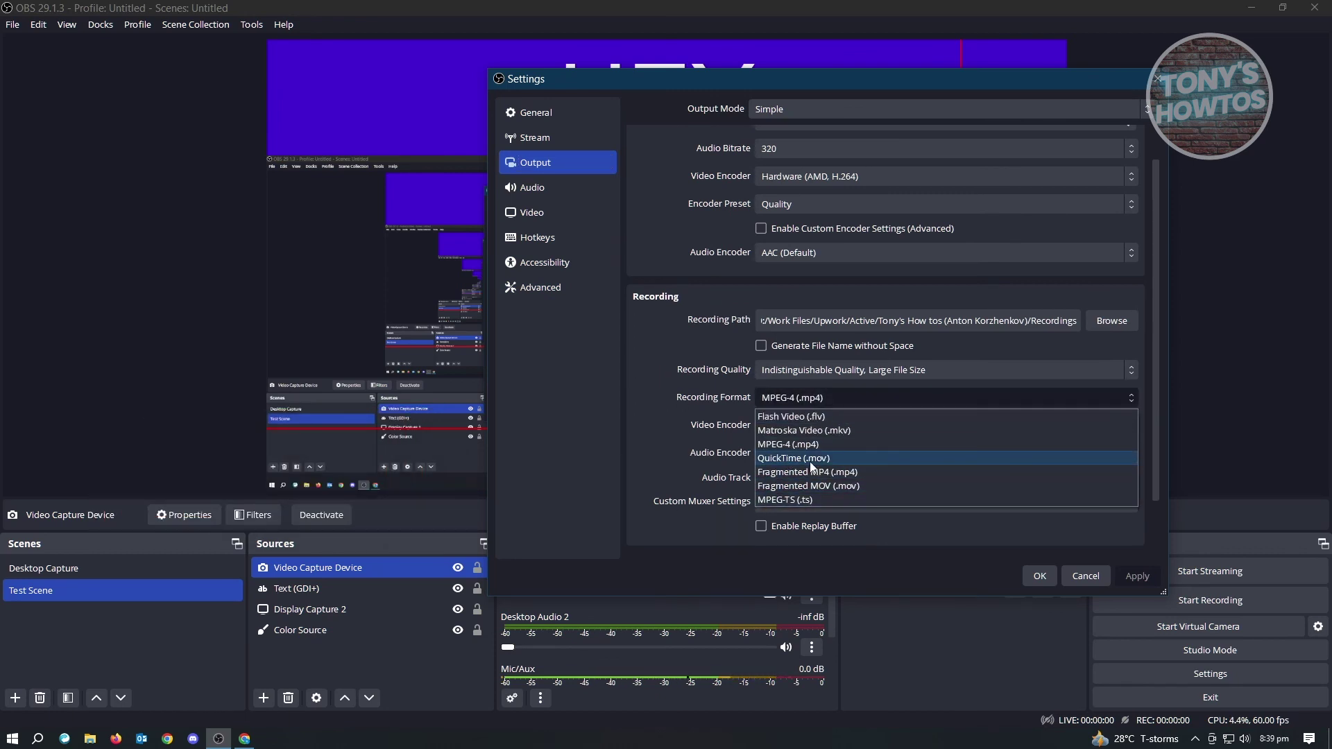
{"action": "left_click", "coordinate": [613, 344]}
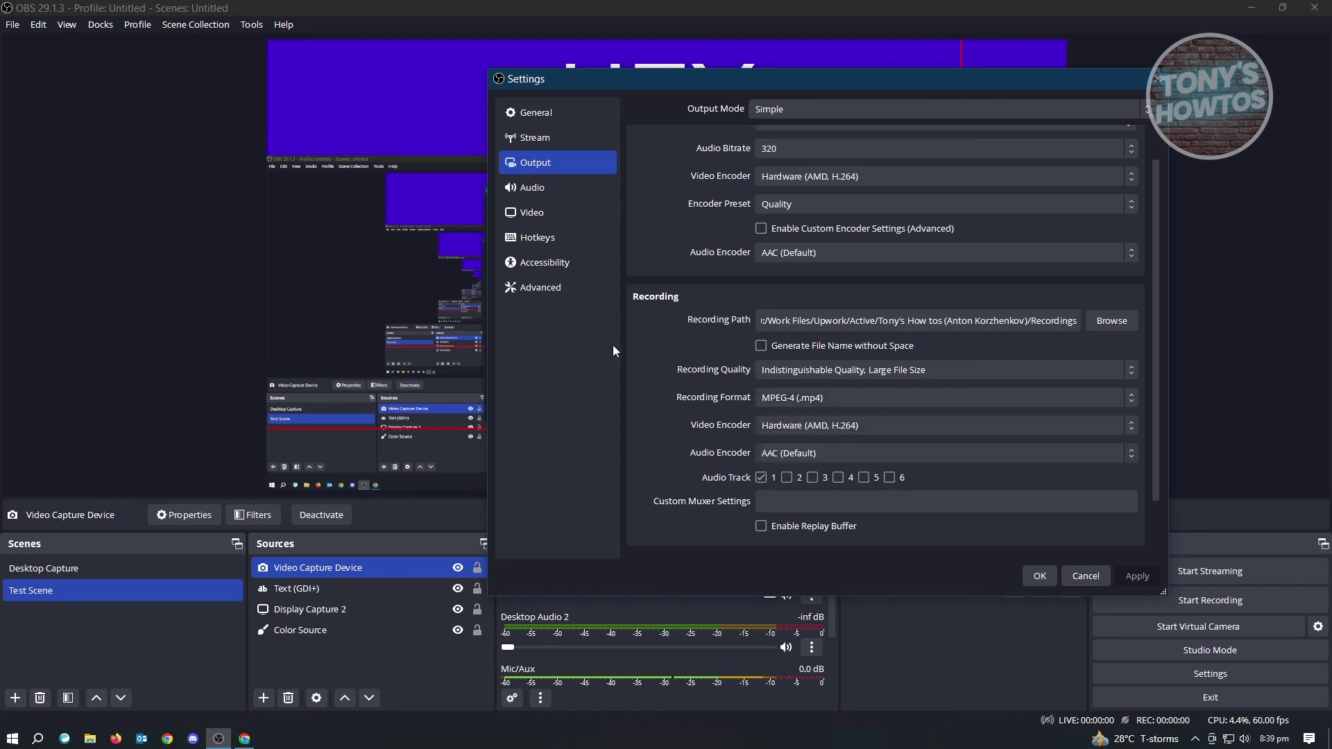
{"action": "left_click", "coordinate": [537, 291]}
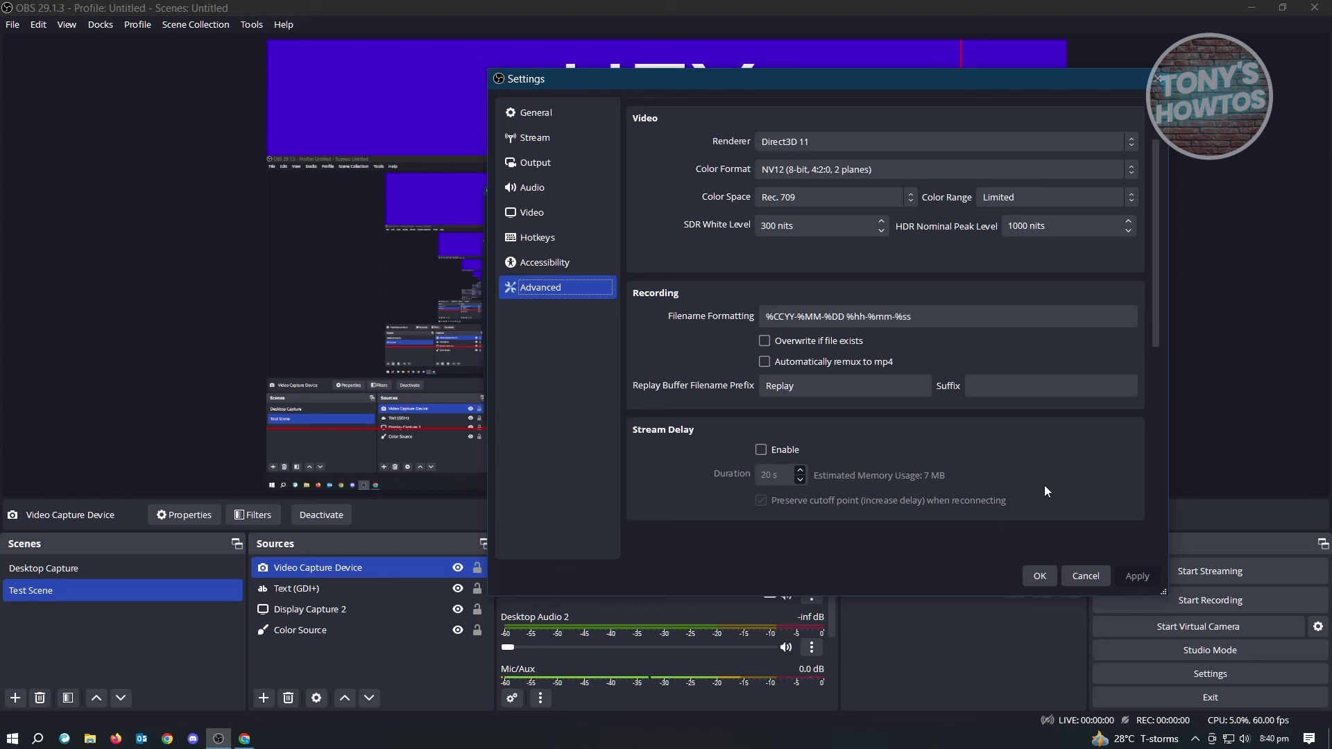
{"action": "left_click", "coordinate": [1087, 577]}
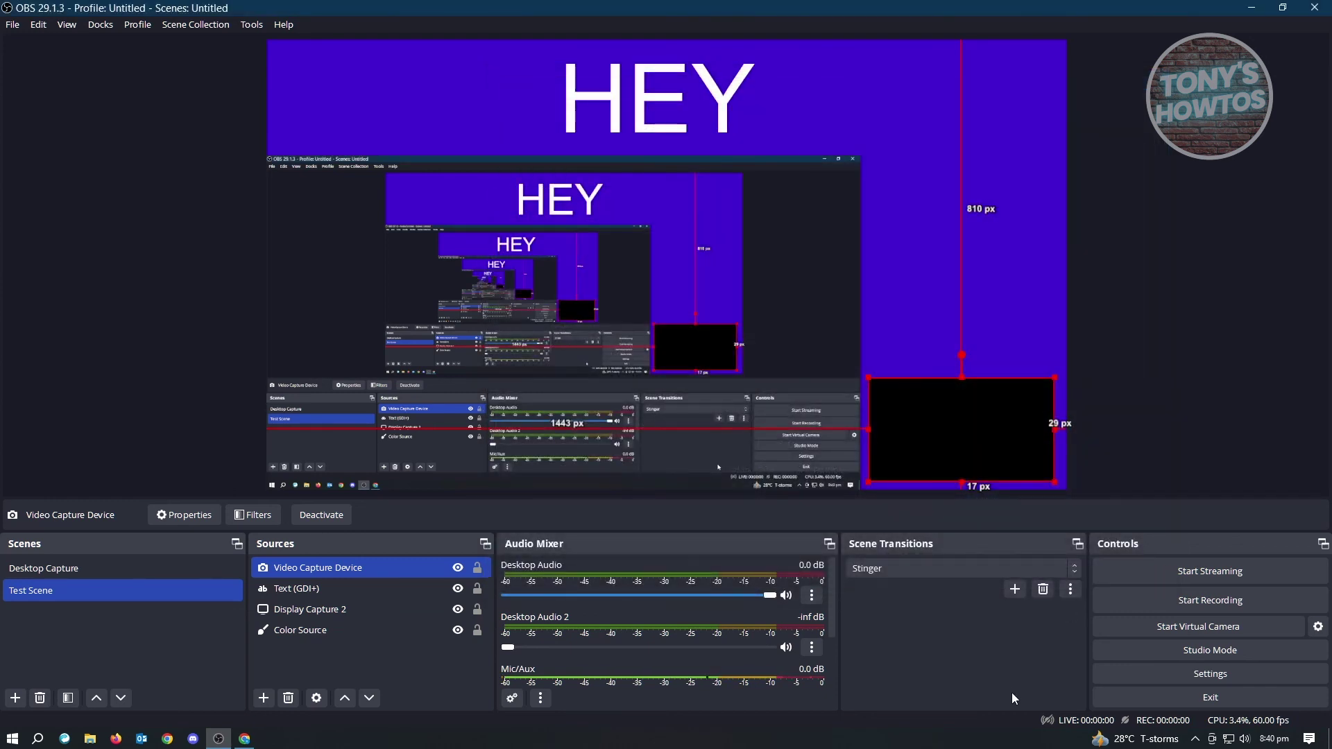